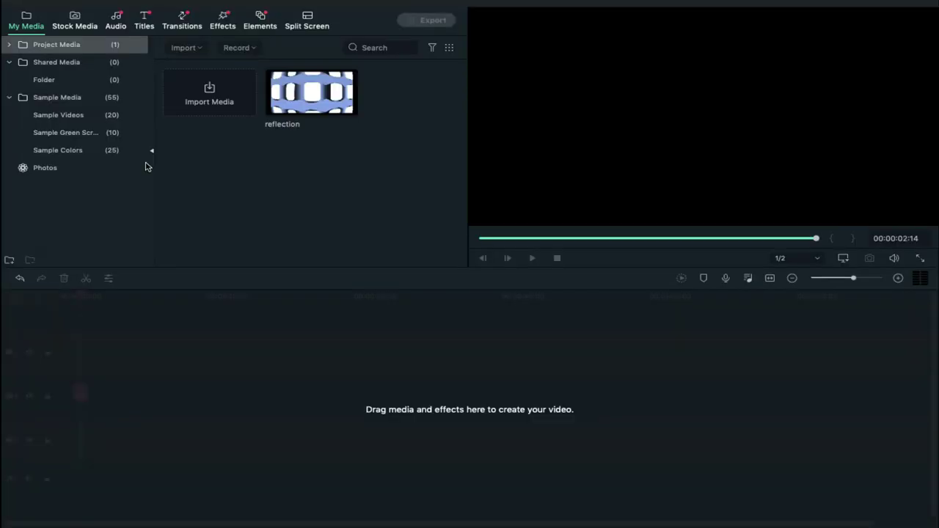
# Add the Default Title to track 1 and set its font to LEMON MILK Bold, size 50.
pyautogui.click(147, 28)
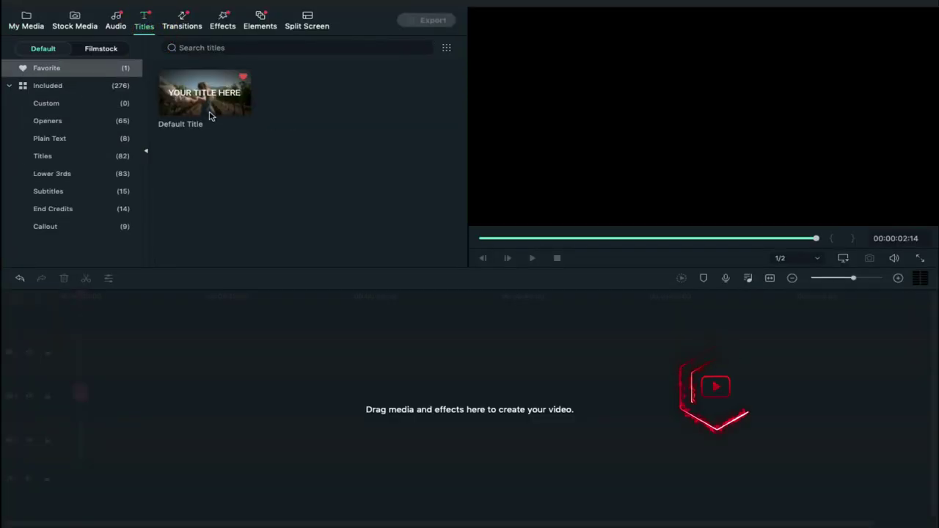
pyautogui.moveTo(210, 112); pyautogui.dragTo(64, 435)
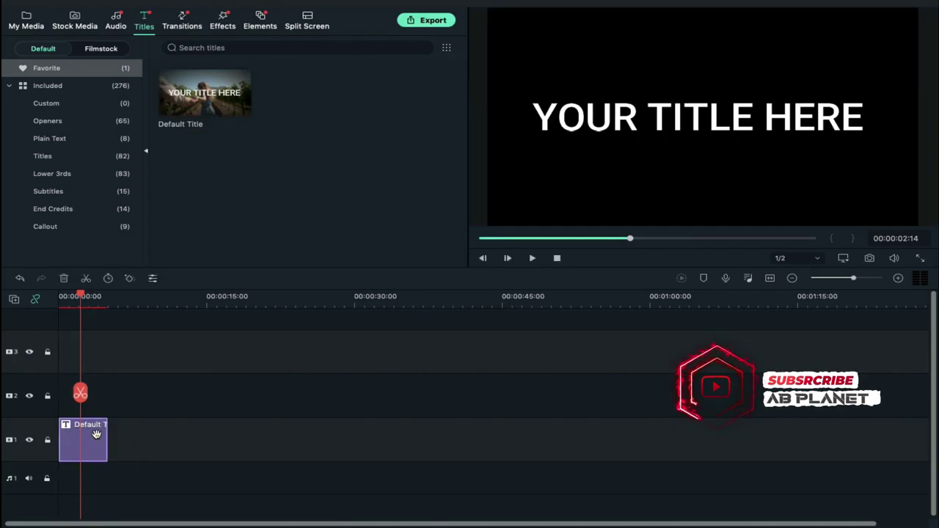
pyautogui.doubleClick(96, 434)
pyautogui.click(294, 67)
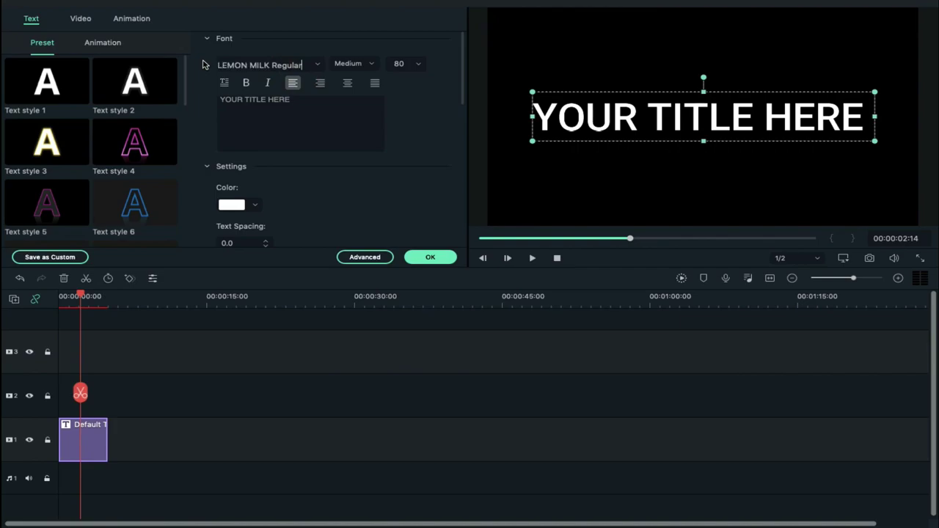
pyautogui.press('Return')
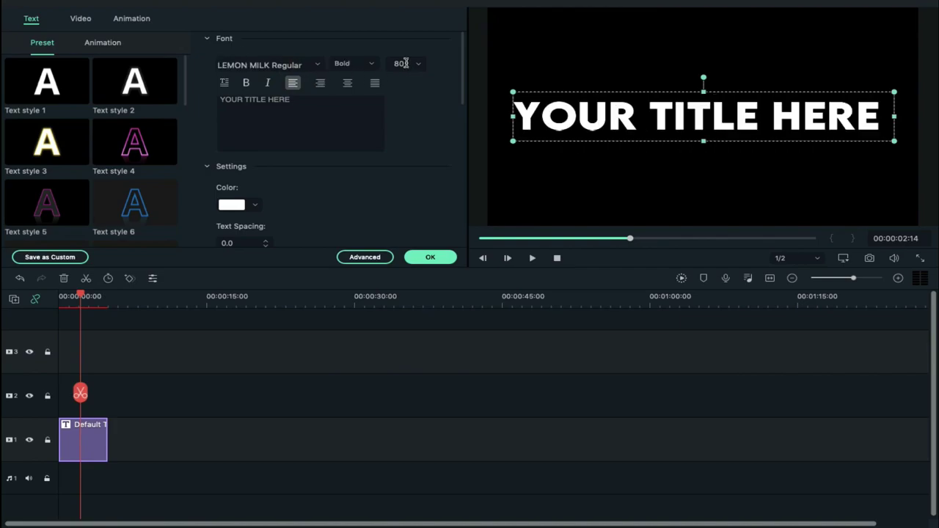
pyautogui.doubleClick(405, 64)
pyautogui.press('BackSpace')
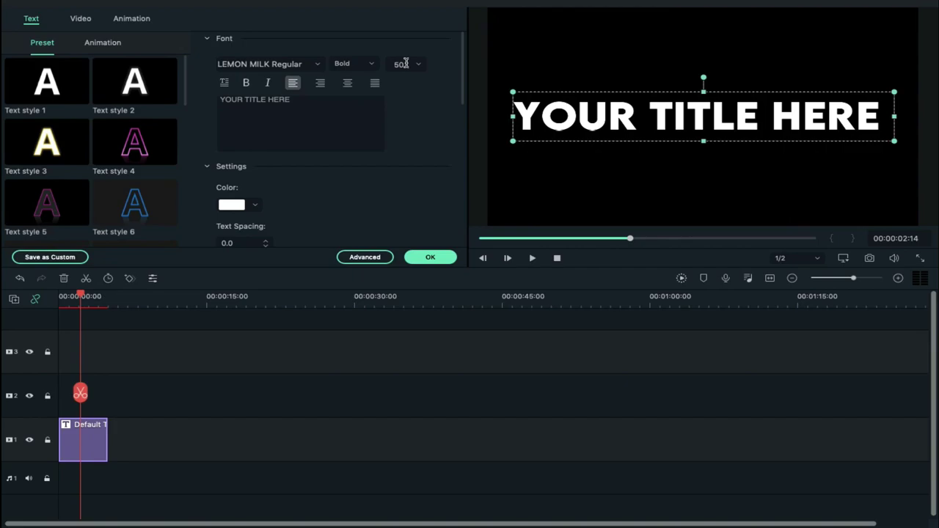
pyautogui.press('Return')
# Replace the title text with 'CINEMATIC TITLE INTRO' and widen the letter spacing.
pyautogui.tripleClick(320, 109)
pyautogui.write('CINEMAT')
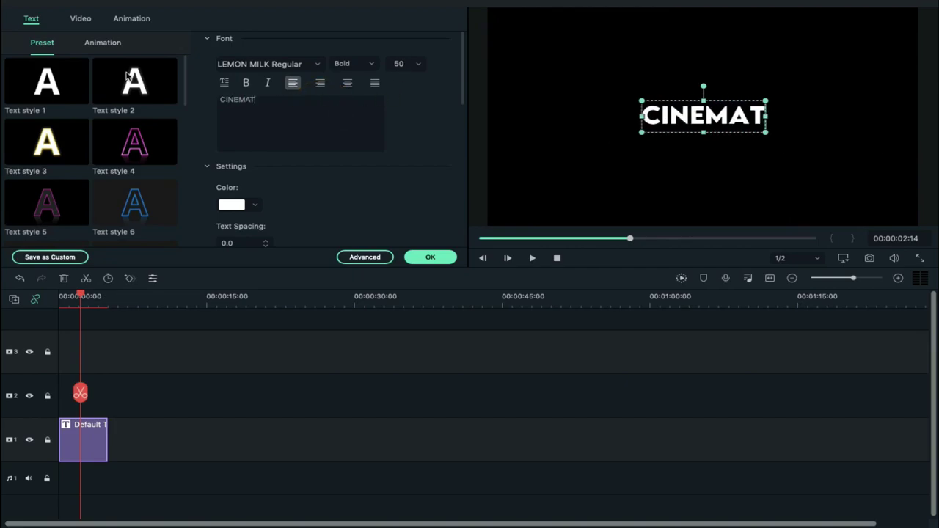
pyautogui.write('IC TITLE INTRO')
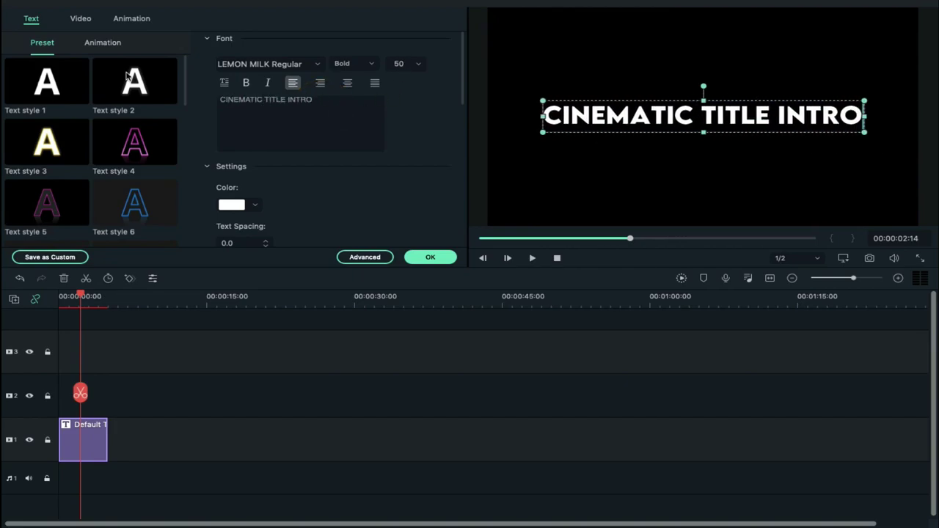
pyautogui.click(268, 241)
pyautogui.click(268, 240)
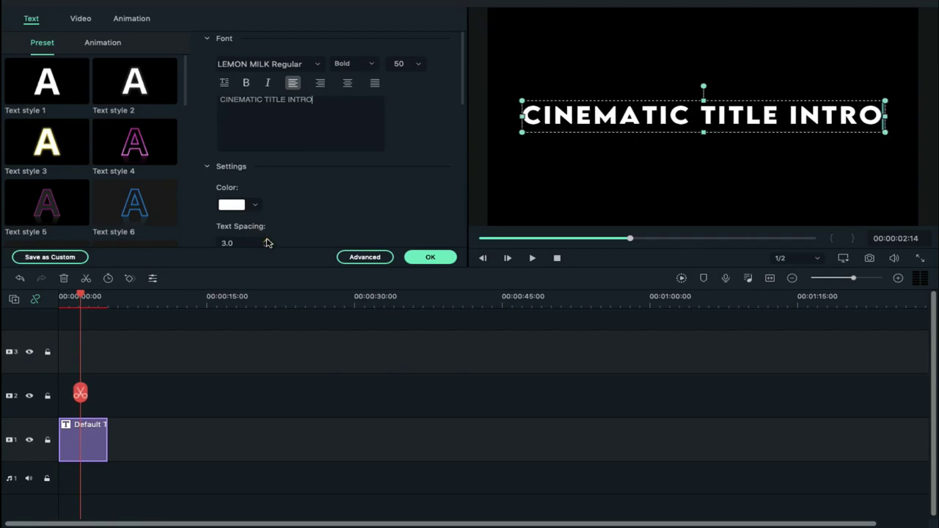
pyautogui.click(268, 241)
pyautogui.click(268, 240)
pyautogui.click(268, 241)
pyautogui.click(430, 257)
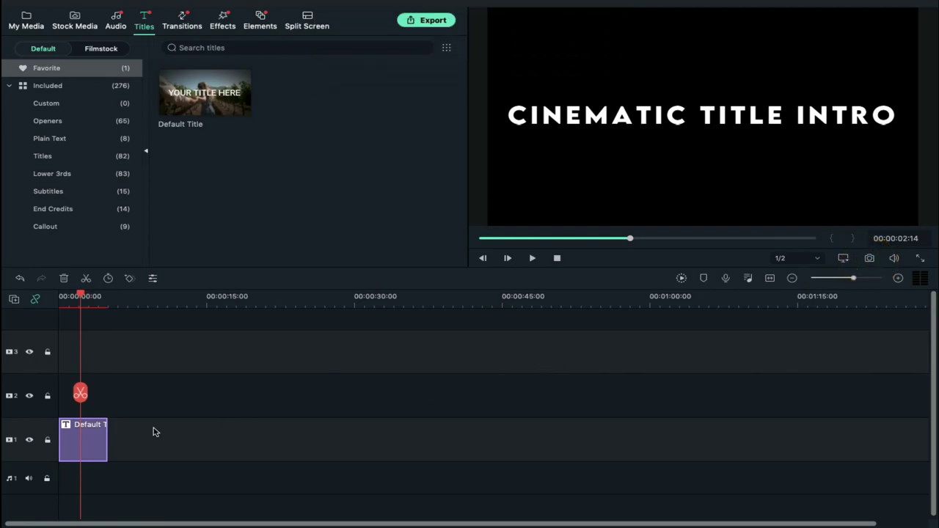
# Turn off Text Fill for the title in the advanced text editor.
pyautogui.doubleClick(74, 438)
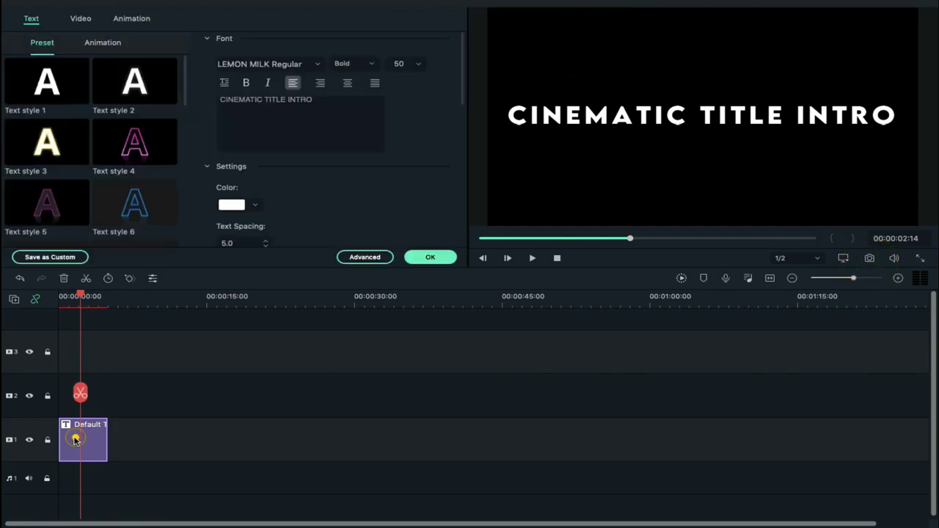
pyautogui.click(364, 257)
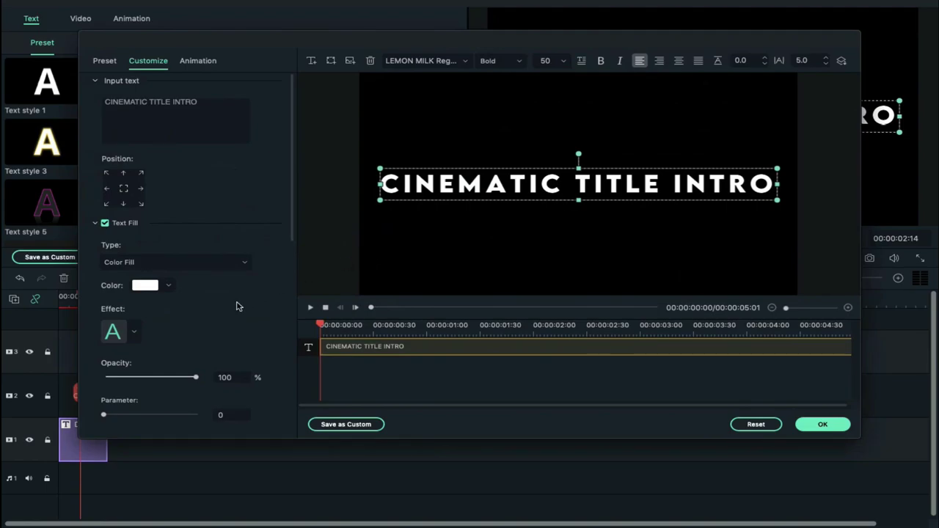
pyautogui.click(109, 224)
pyautogui.scroll(-5, 227, 293)
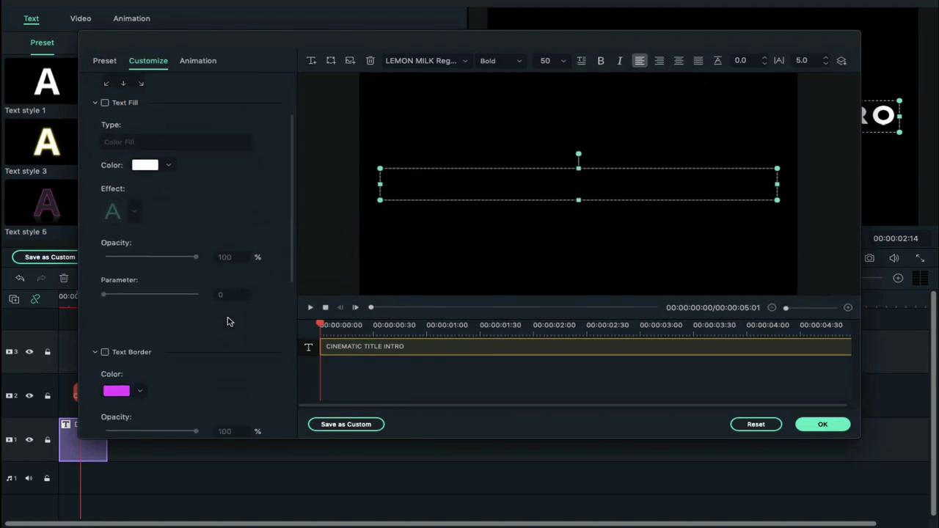
# Give the title a white Text Border of size 1, then take a preview snapshot.
pyautogui.click(105, 246)
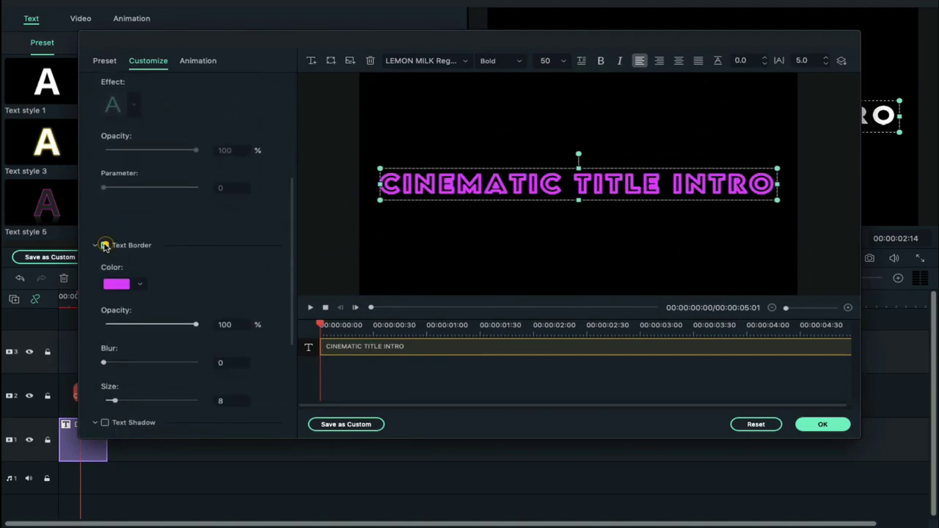
pyautogui.click(139, 284)
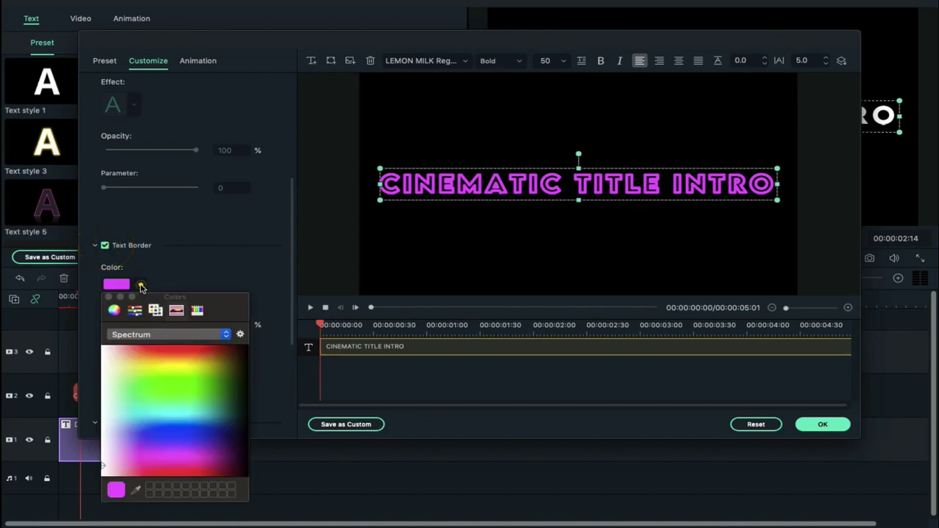
pyautogui.click(103, 373)
pyautogui.click(108, 297)
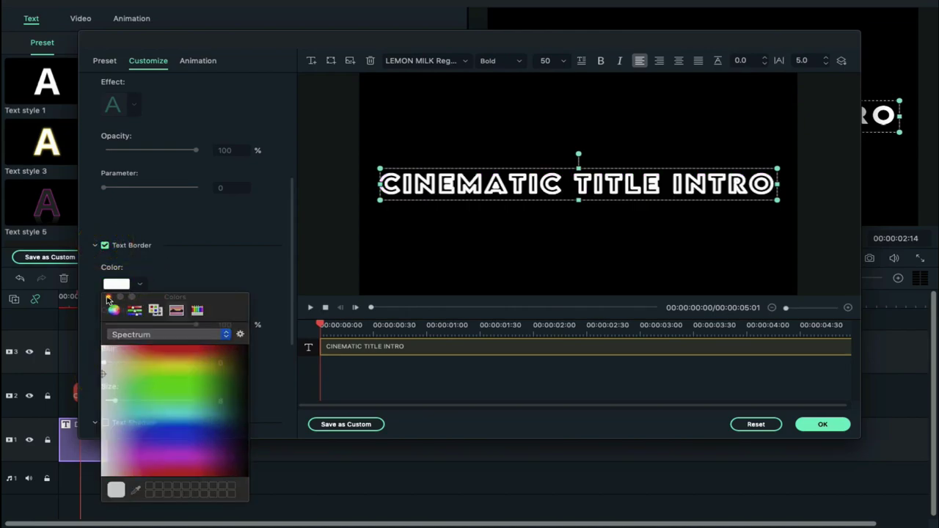
pyautogui.scroll(-4, 184, 308)
pyautogui.click(227, 271)
pyautogui.write('1')
pyautogui.press('Return')
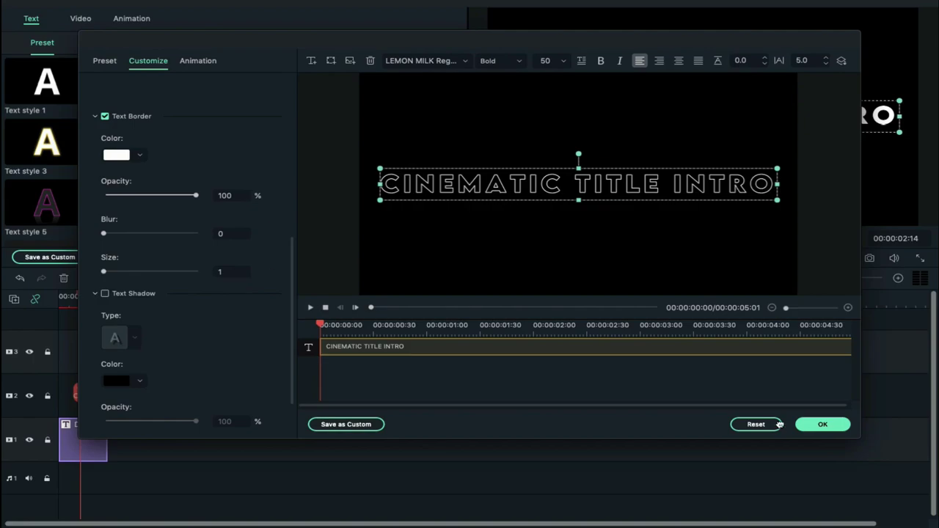
pyautogui.click(835, 424)
pyautogui.click(871, 259)
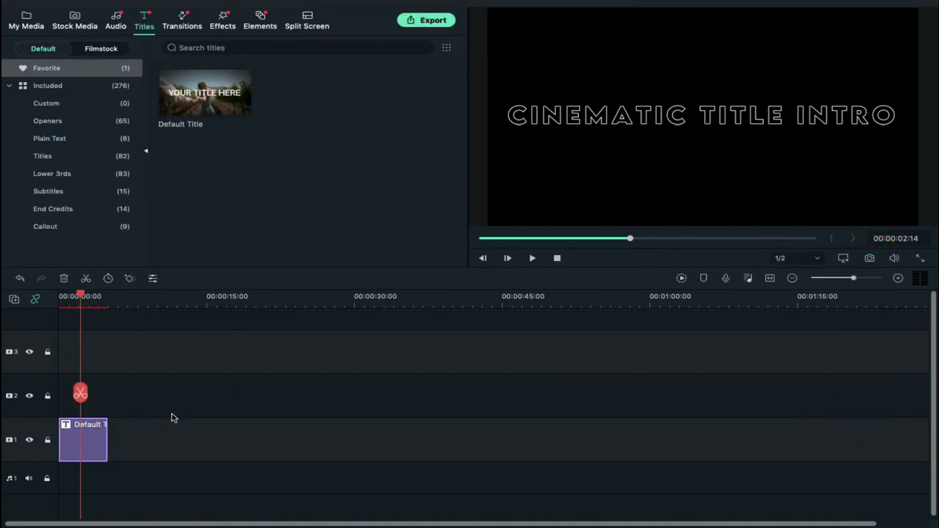
# Replace the title clip on track 1 with the title snapshot from My Media.
pyautogui.click(101, 432)
pyautogui.press('Delete')
pyautogui.click(26, 20)
pyautogui.moveTo(424, 114); pyautogui.dragTo(63, 440)
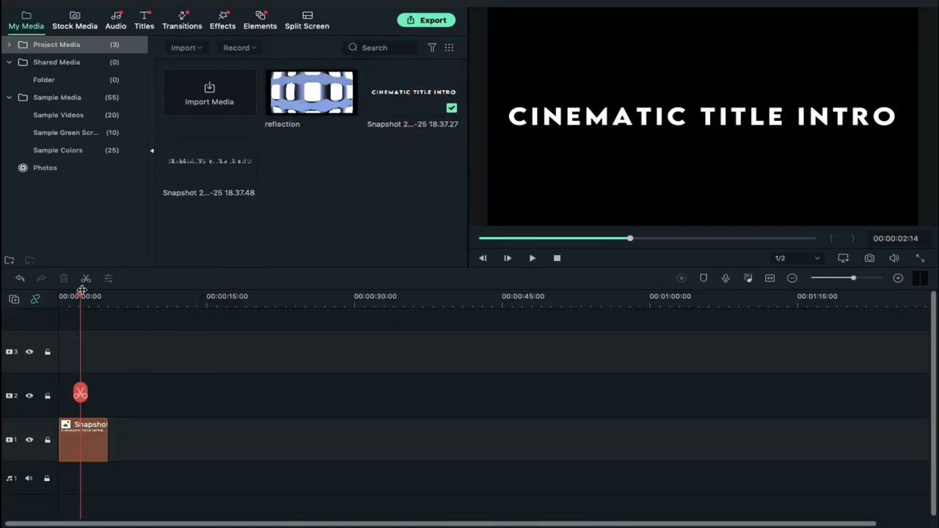
pyautogui.click(111, 297)
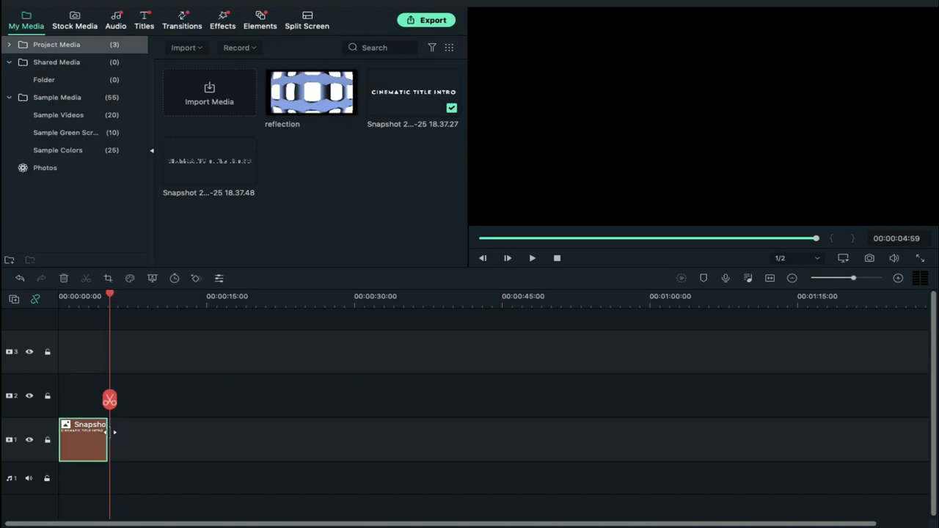
pyautogui.moveTo(854, 278); pyautogui.dragTo(873, 278)
pyautogui.click(528, 436)
# Put the reflection video on track 2 and trim it to end at 5 seconds.
pyautogui.click(339, 296)
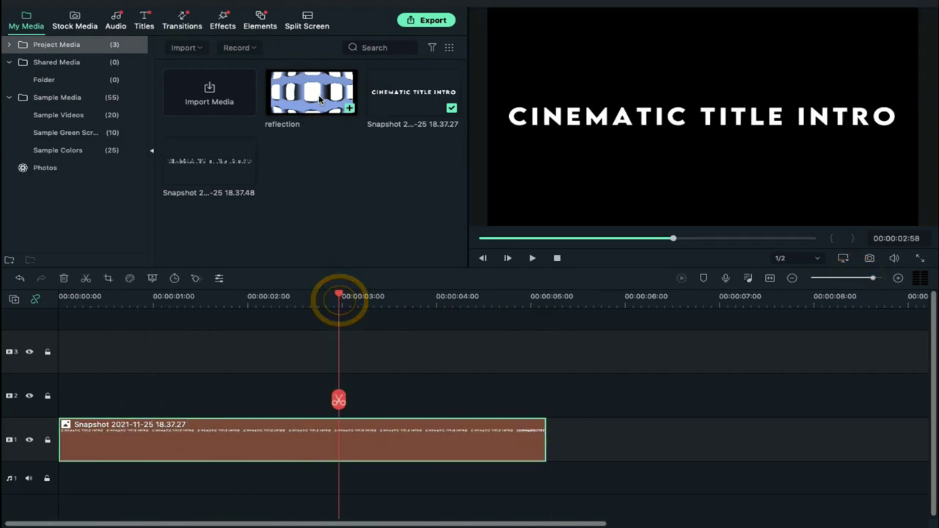
pyautogui.moveTo(312, 94); pyautogui.dragTo(68, 396)
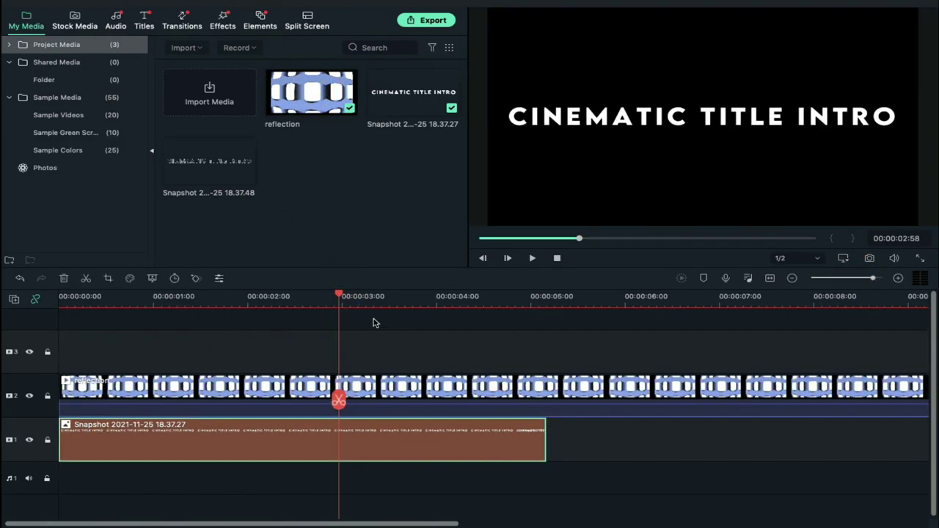
pyautogui.click(545, 302)
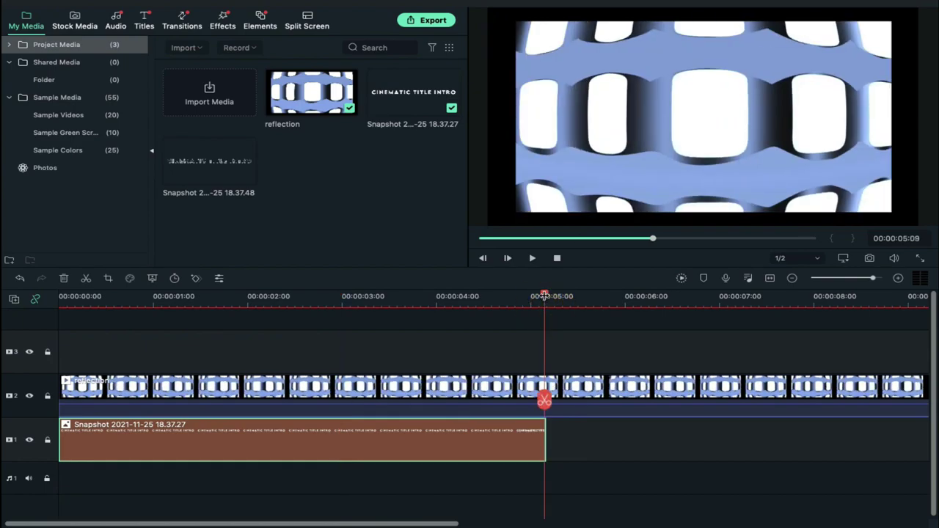
pyautogui.scroll(1, 544, 296)
pyautogui.click(545, 297)
pyautogui.click(544, 399)
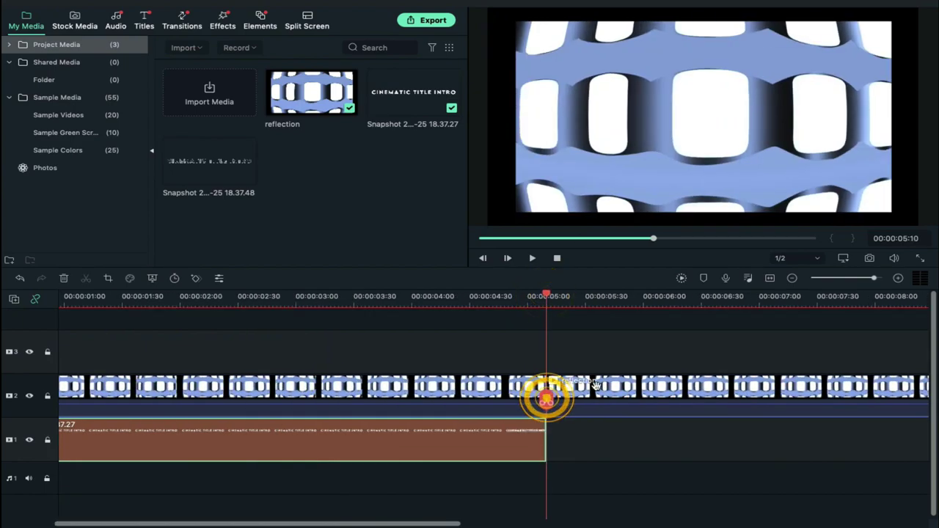
pyautogui.click(596, 386)
pyautogui.press('Delete')
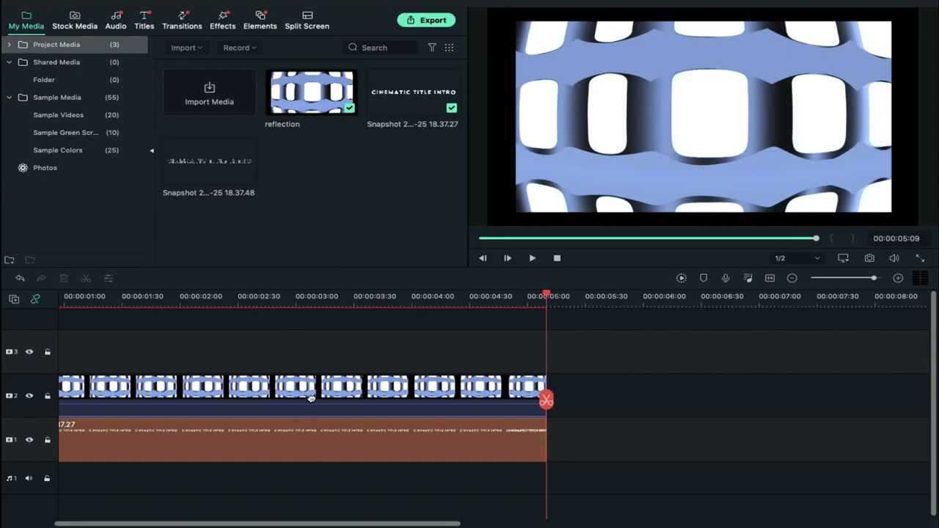
# Scale the reflection clip to 115% and blend it in Multiply mode.
pyautogui.doubleClick(311, 397)
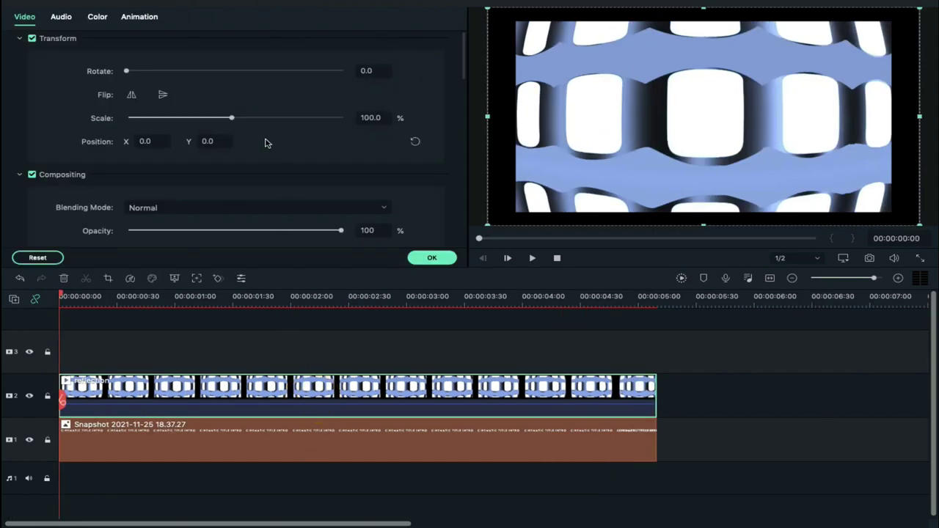
pyautogui.moveTo(233, 119); pyautogui.dragTo(238, 120)
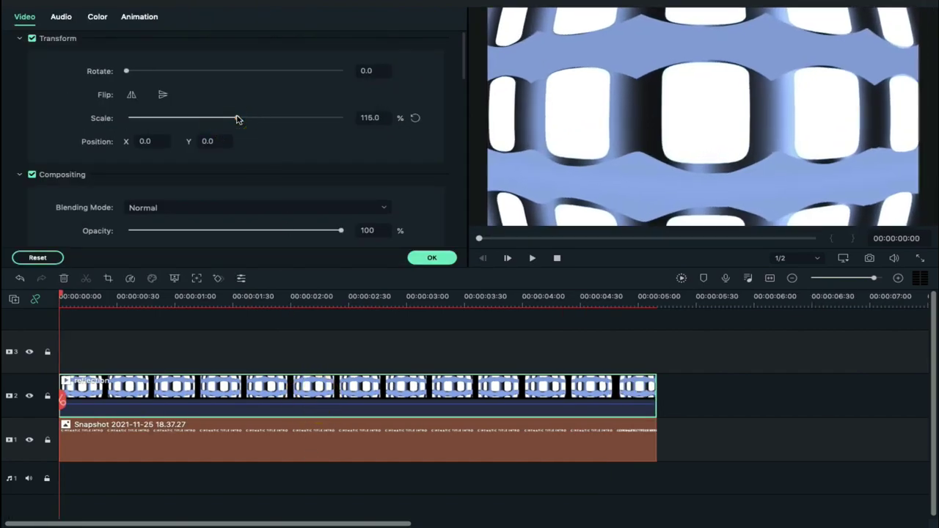
pyautogui.click(216, 206)
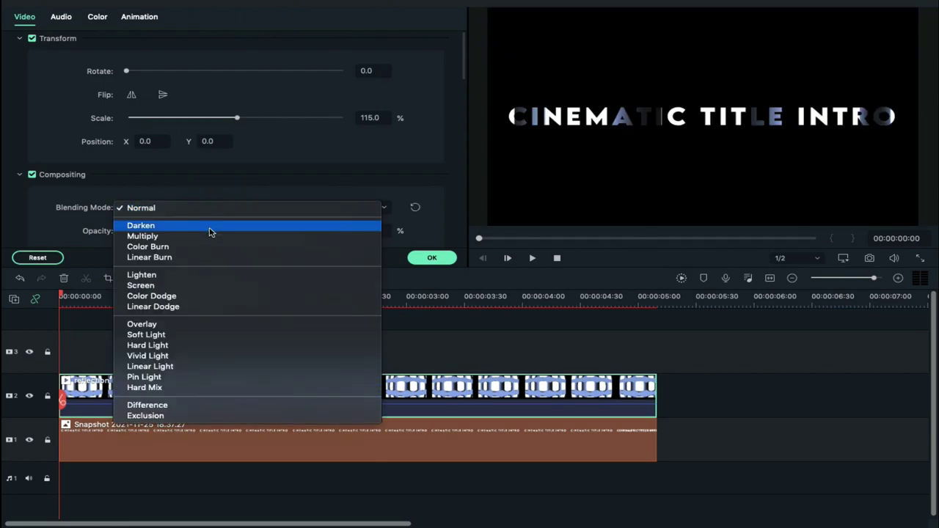
pyautogui.click(210, 237)
pyautogui.click(424, 258)
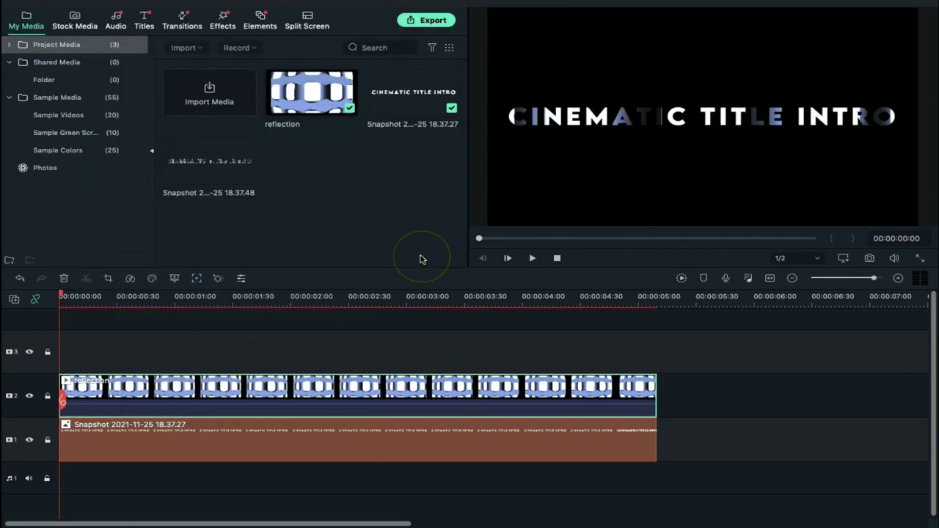
# Add the snapshot on track 3, extend it to 5 seconds, and set Linear Light at 25% opacity.
pyautogui.moveTo(188, 171); pyautogui.dragTo(63, 345)
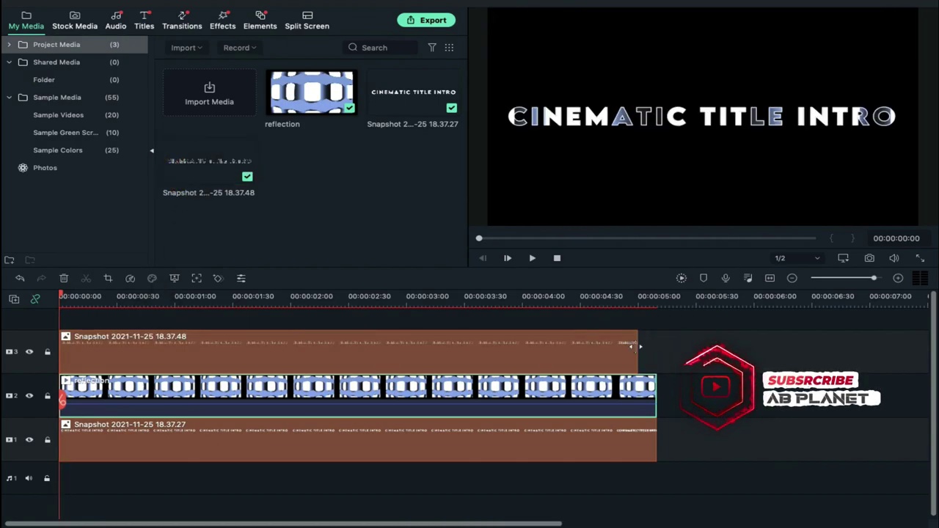
pyautogui.moveTo(637, 346); pyautogui.dragTo(656, 346)
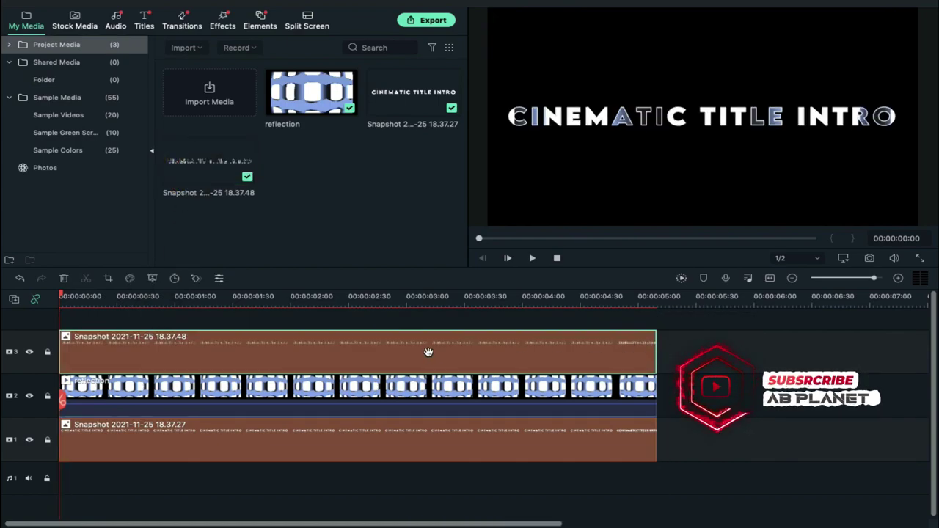
pyautogui.doubleClick(428, 352)
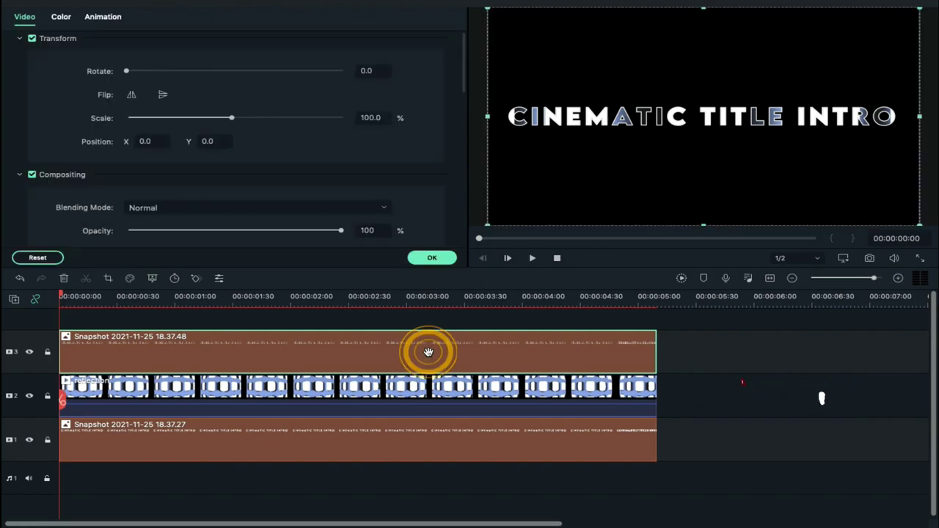
pyautogui.click(256, 208)
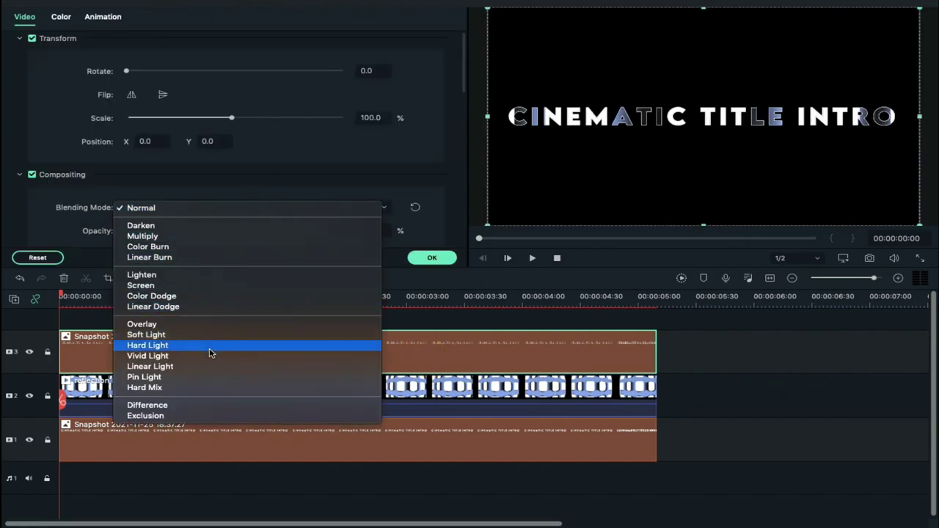
pyautogui.click(210, 366)
pyautogui.moveTo(336, 230); pyautogui.dragTo(178, 234)
# Export the title composite as 'text file'.
pyautogui.click(432, 258)
pyautogui.click(426, 20)
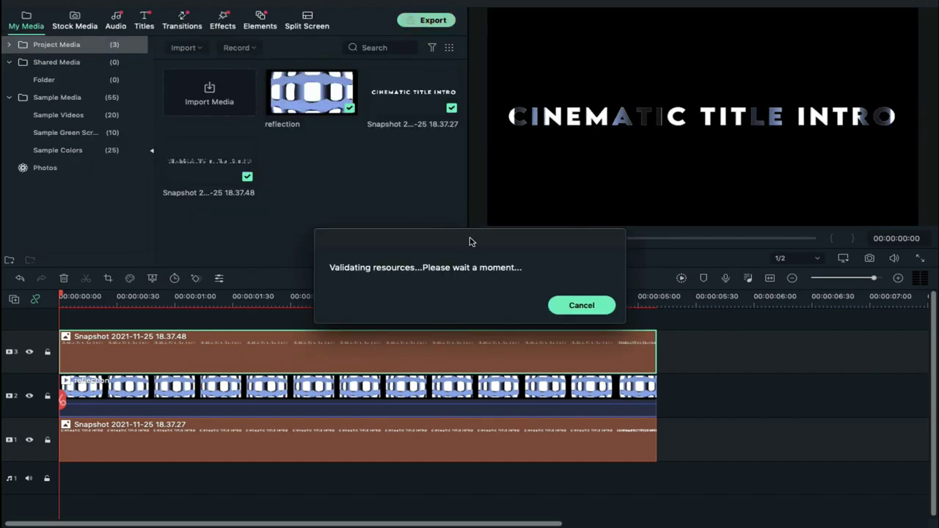
pyautogui.write('text file')
pyautogui.click(587, 191)
pyautogui.click(685, 428)
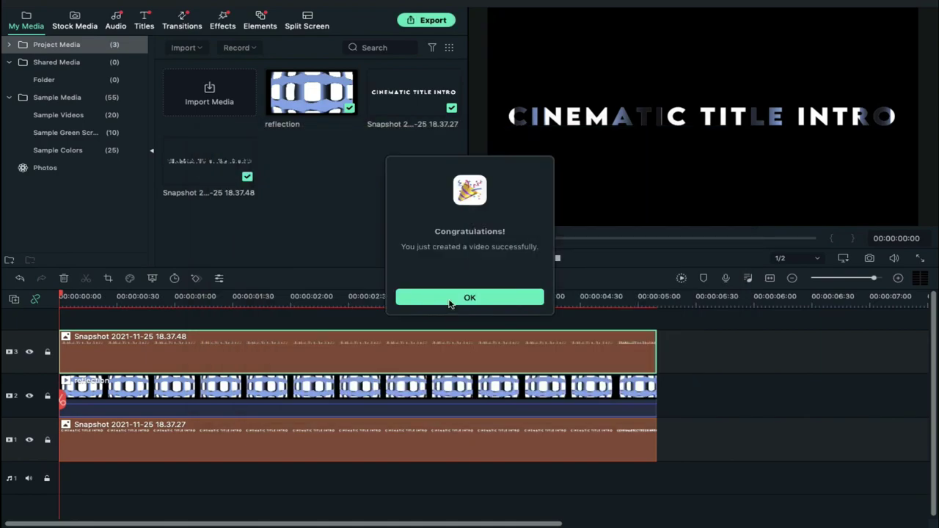
pyautogui.click(373, 317)
# Delete all media from the project library.
pyautogui.press('super+a')
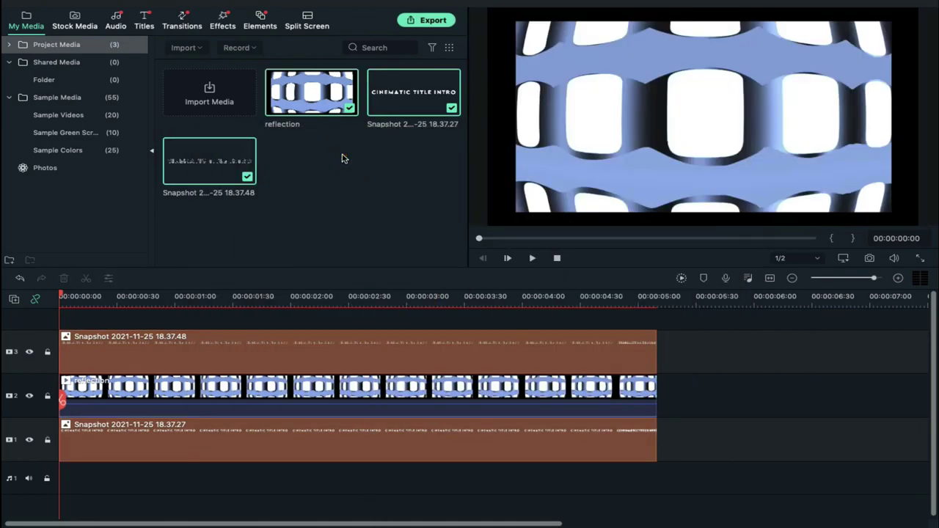
pyautogui.press('Delete')
pyautogui.click(580, 327)
# Import text file, Background Smoke, Particles, Top Flare and Cloud .mov files.
pyautogui.click(317, 202)
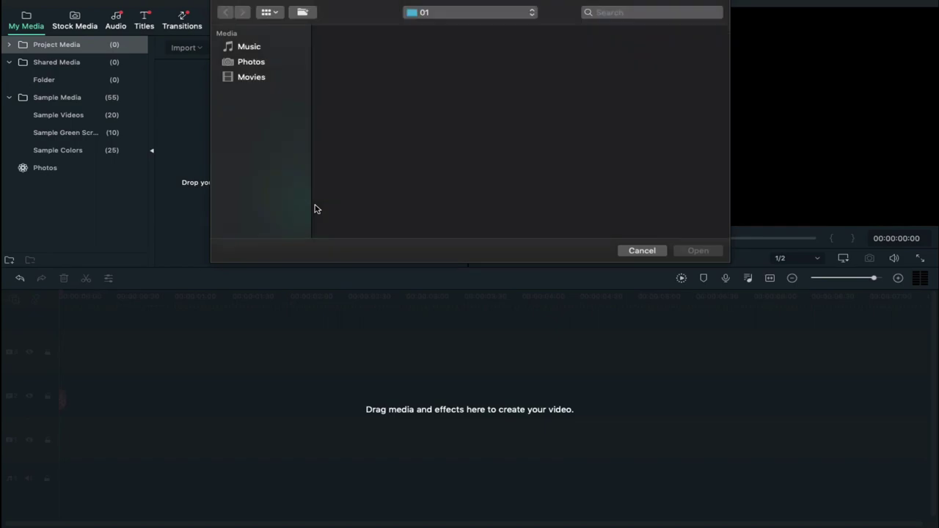
pyautogui.click(359, 52)
pyautogui.keyDown('super'); pyautogui.click(372, 123); pyautogui.keyUp('super')
pyautogui.keyDown('super'); pyautogui.click(504, 61); pyautogui.keyUp('super')
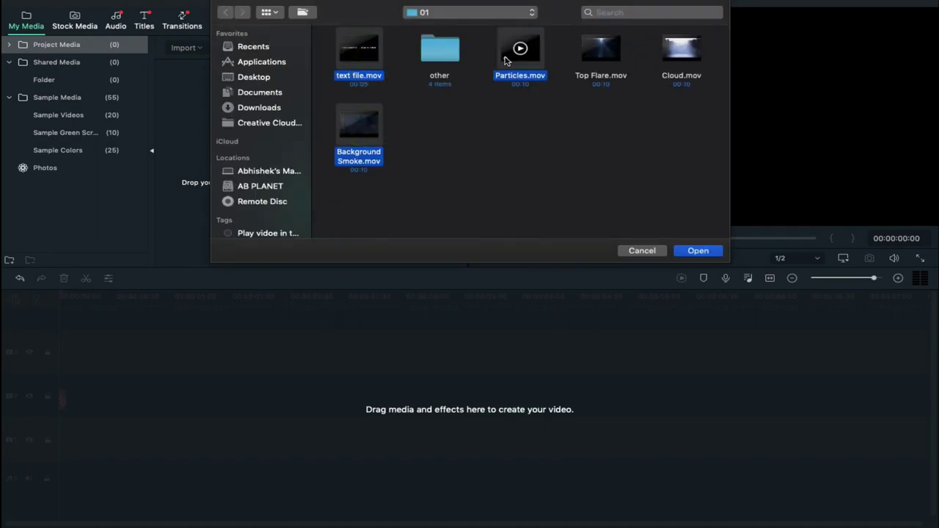
pyautogui.keyDown('super'); pyautogui.click(617, 57); pyautogui.keyUp('super')
pyautogui.keyDown('super'); pyautogui.click(678, 51); pyautogui.keyUp('super')
pyautogui.press('Return')
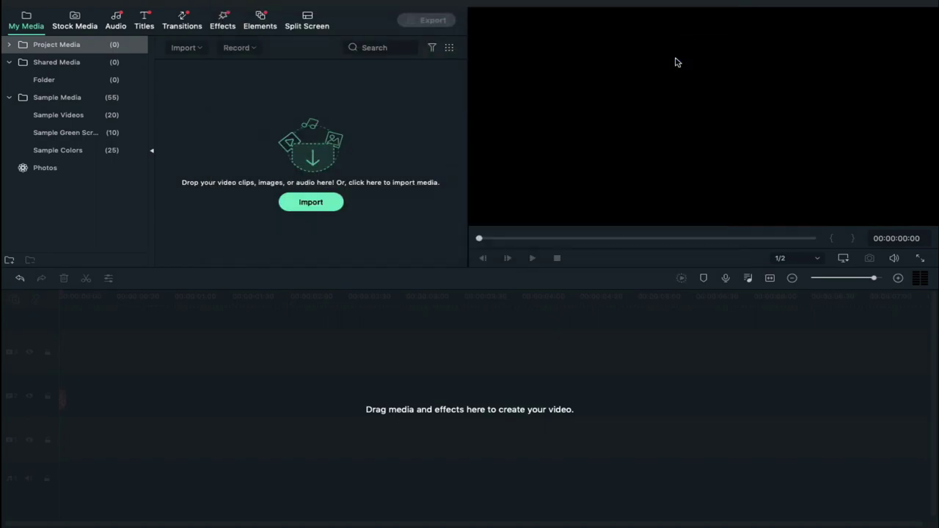
# Place Background Smoke on track 1 and text file on track 2, changing the title's blending mode.
pyautogui.moveTo(330, 108); pyautogui.dragTo(63, 440)
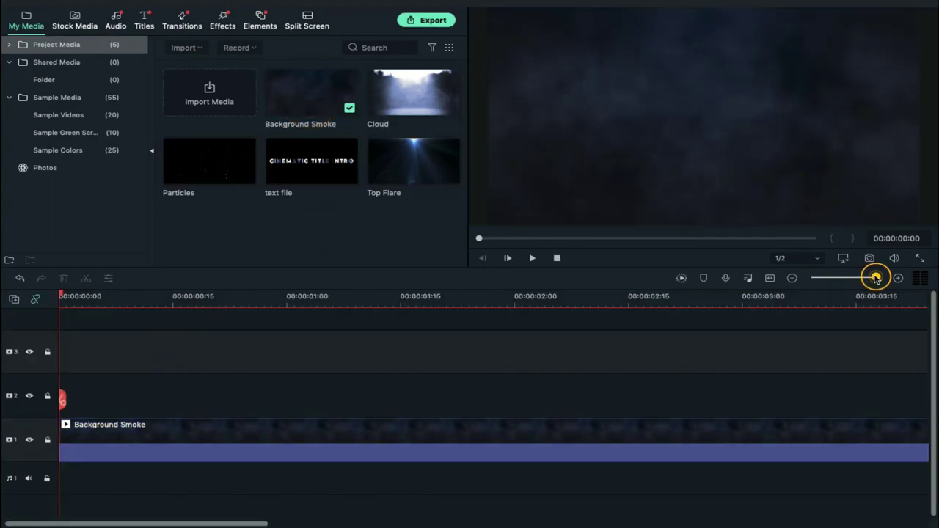
pyautogui.moveTo(876, 278); pyautogui.dragTo(868, 283)
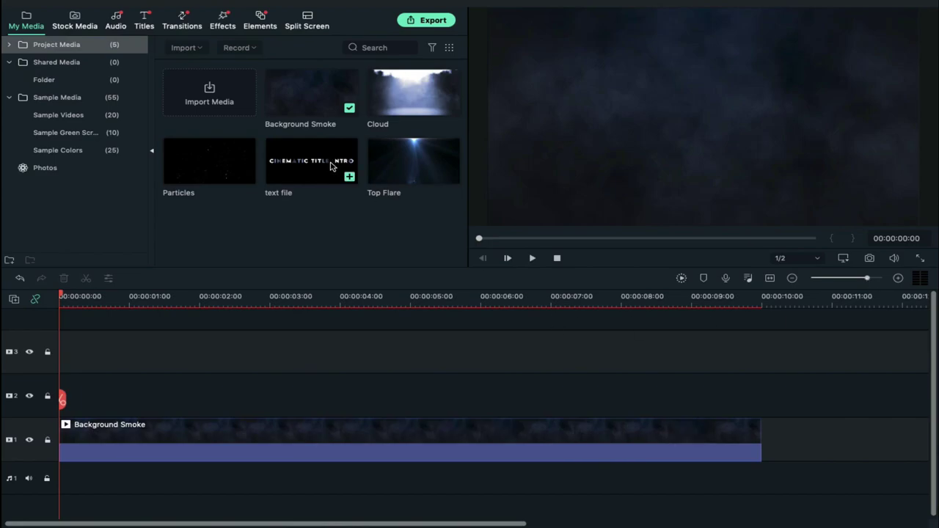
pyautogui.moveTo(327, 164); pyautogui.dragTo(63, 401)
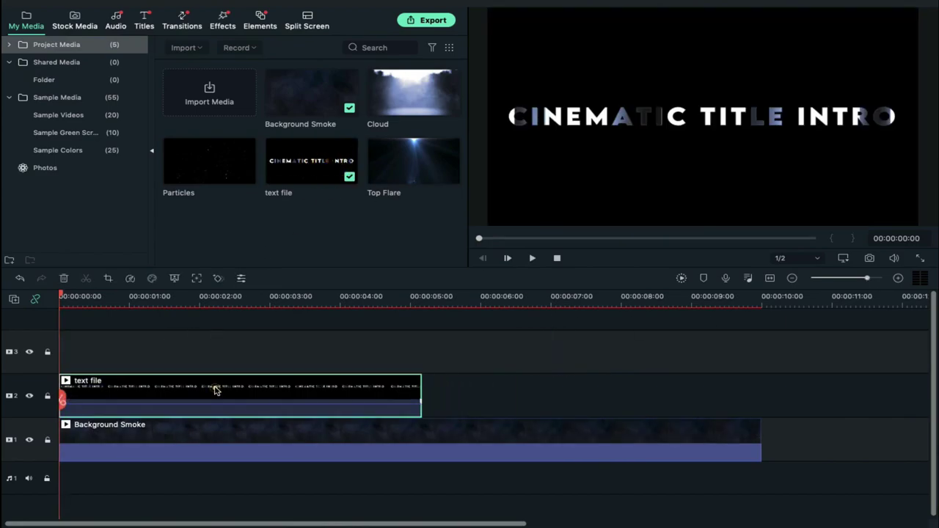
pyautogui.doubleClick(215, 388)
pyautogui.click(273, 206)
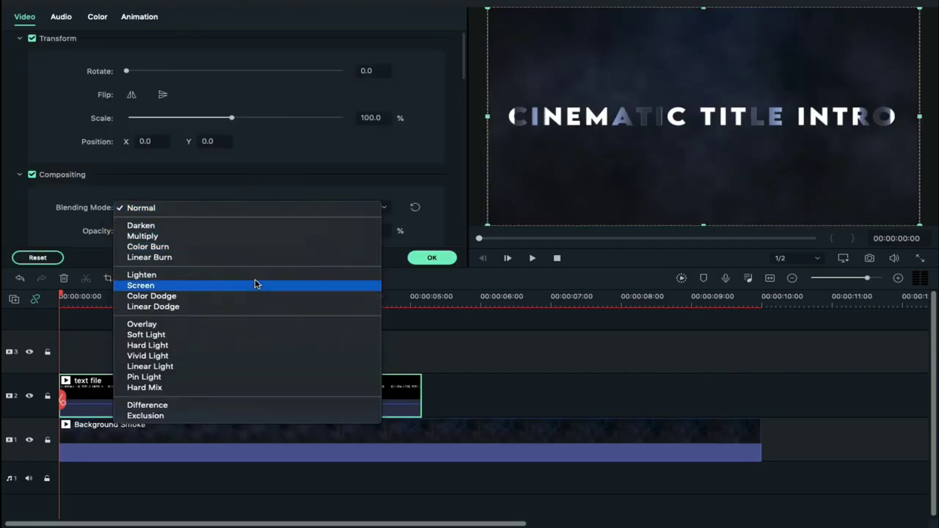
pyautogui.click(255, 276)
# Trim Background Smoke to 5 seconds and add Cloud on track 3 trimmed to match.
pyautogui.moveTo(761, 438); pyautogui.dragTo(422, 431)
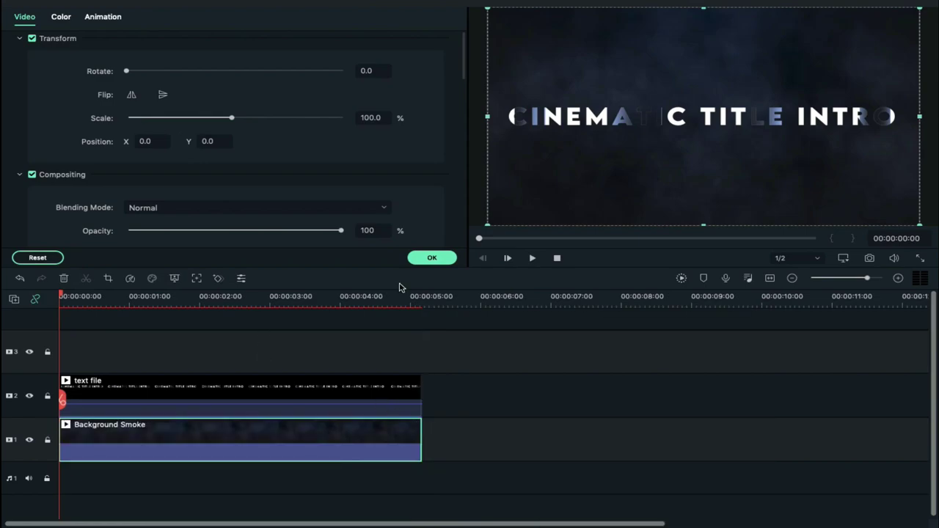
pyautogui.click(431, 258)
pyautogui.moveTo(414, 93); pyautogui.dragTo(69, 354)
pyautogui.moveTo(760, 350); pyautogui.dragTo(422, 352)
# Grade the Cloud clip with the Boost Color advanced colour preset.
pyautogui.click(292, 345)
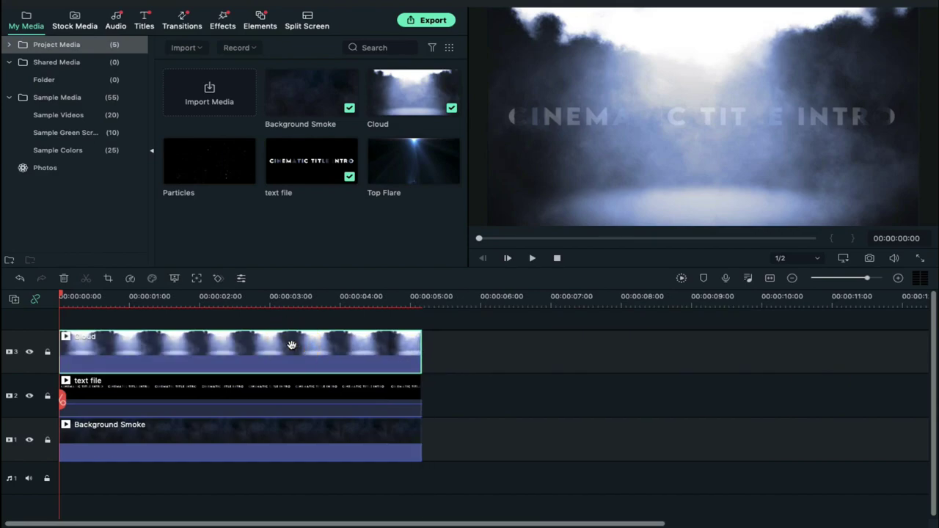
pyautogui.doubleClick(292, 344)
pyautogui.click(61, 16)
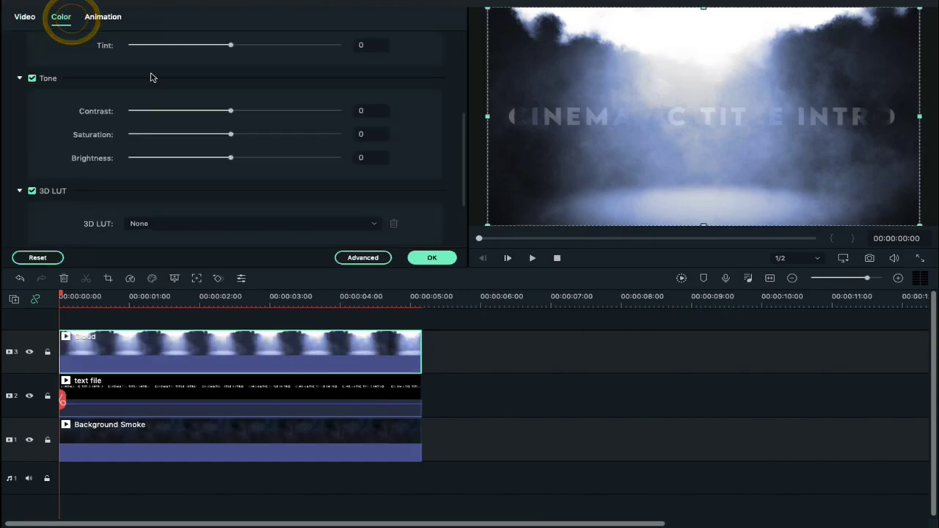
pyautogui.click(381, 258)
pyautogui.scroll(-5, 258, 350)
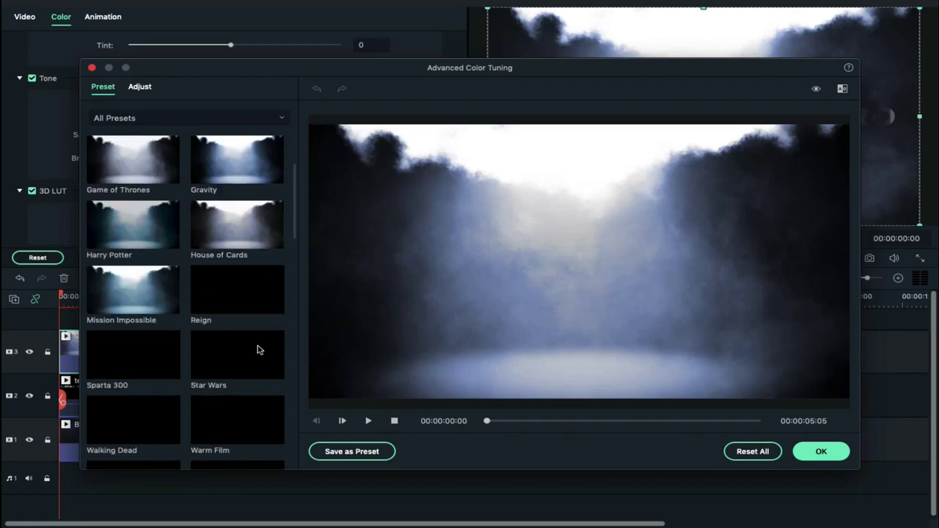
pyautogui.scroll(-1, 259, 350)
pyautogui.click(259, 349)
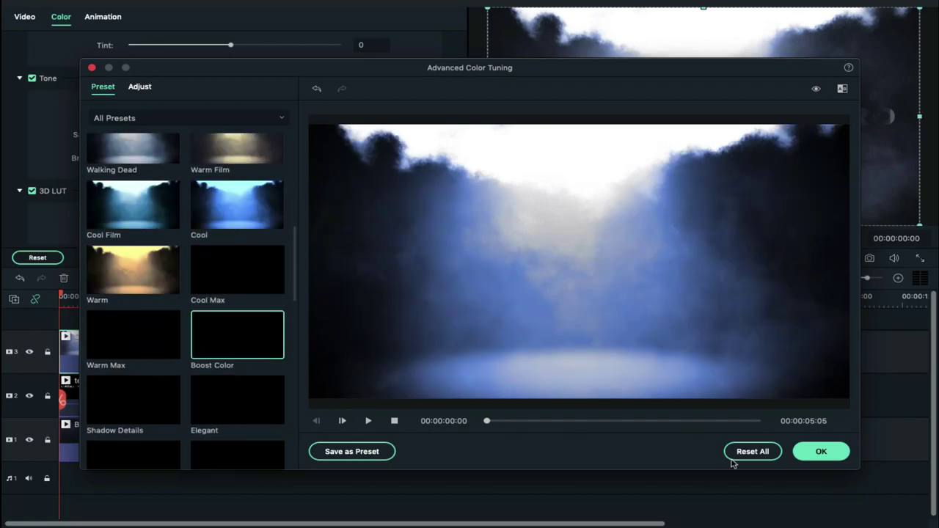
pyautogui.click(832, 450)
pyautogui.click(416, 259)
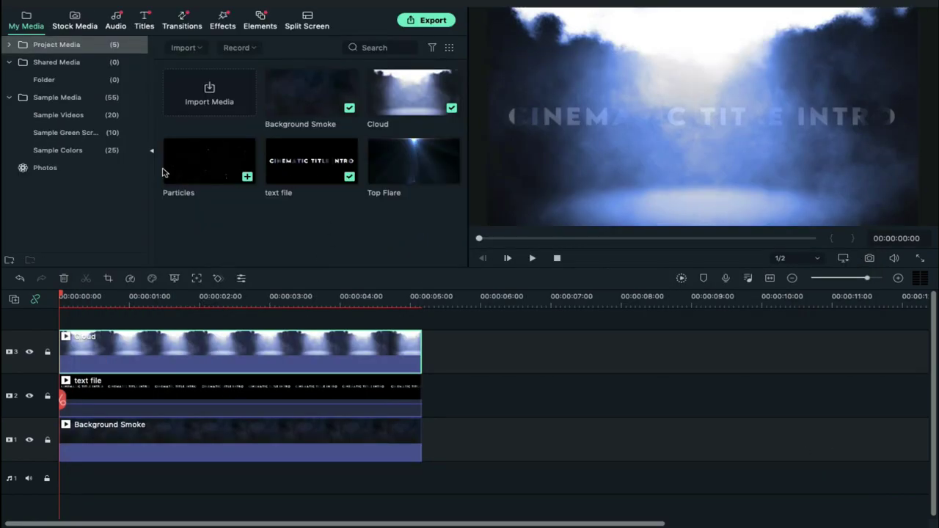
# Add Top Flare on track 4 with the Boost Color preset and Screen blending.
pyautogui.moveTo(440, 156); pyautogui.dragTo(64, 315)
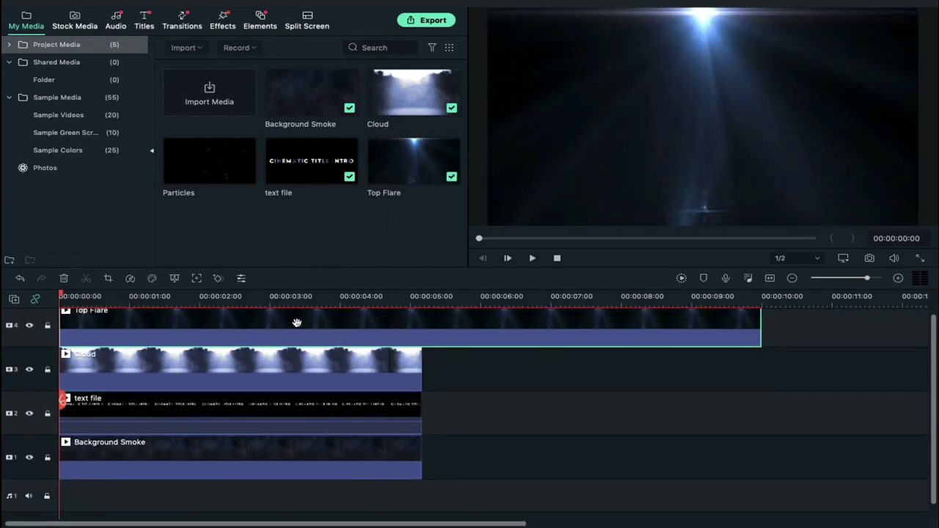
pyautogui.doubleClick(297, 323)
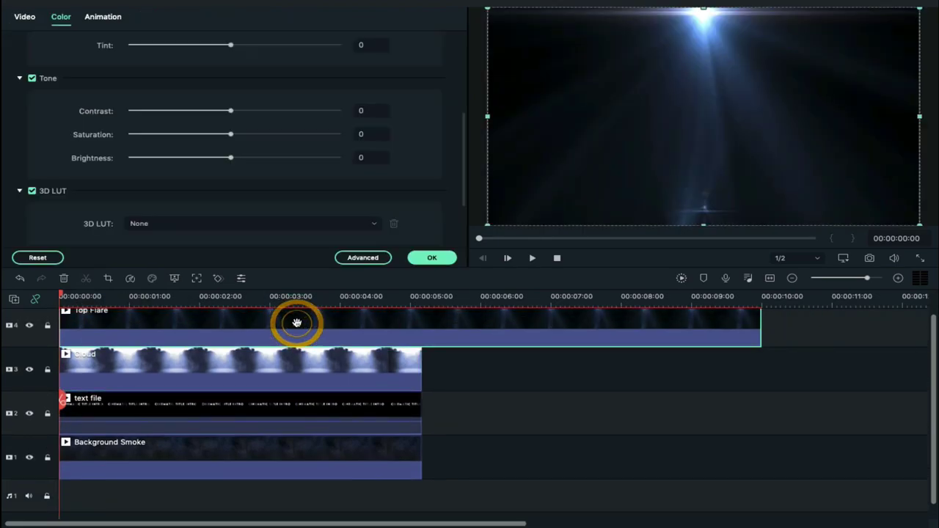
pyautogui.click(363, 257)
pyautogui.click(250, 342)
pyautogui.click(810, 454)
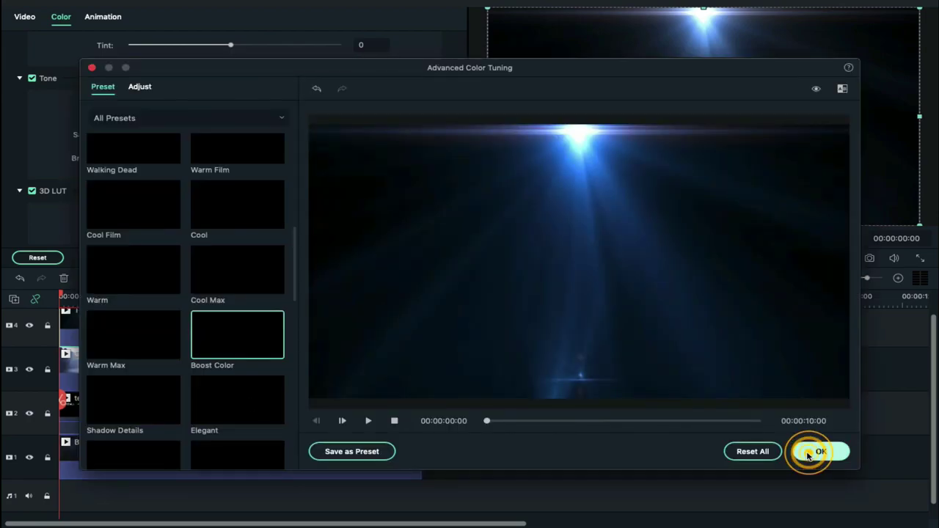
pyautogui.click(25, 16)
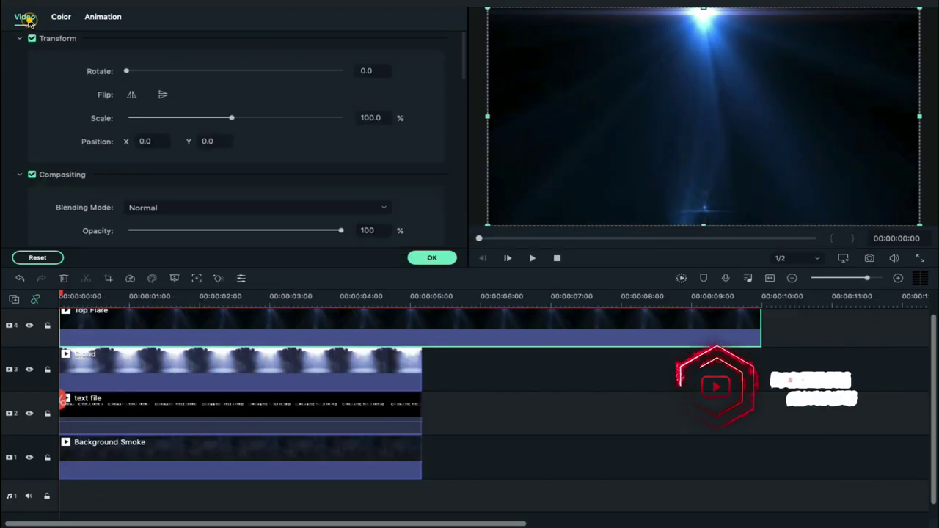
pyautogui.click(185, 209)
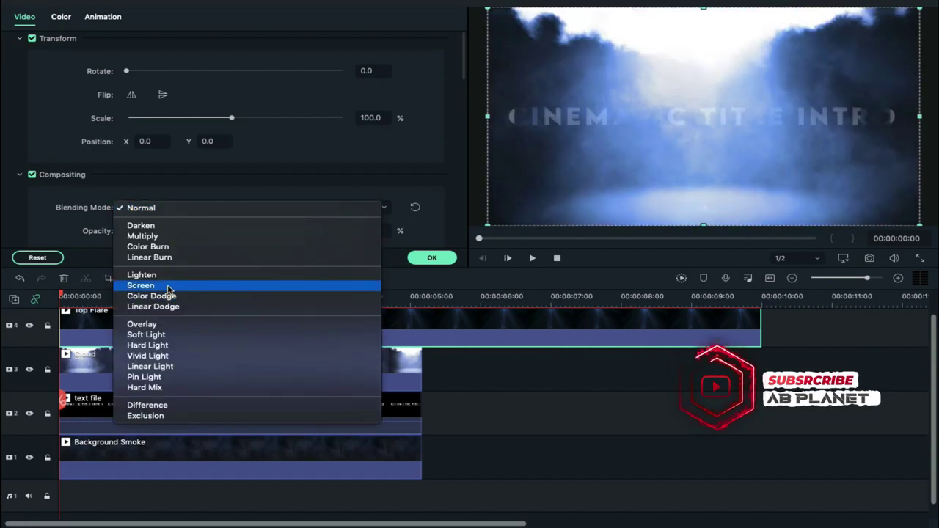
pyautogui.click(169, 286)
pyautogui.click(415, 260)
# Add Particles on track 5 in Screen mode, trimmed to 5 seconds.
pyautogui.moveTo(209, 161); pyautogui.dragTo(278, 356)
pyautogui.doubleClick(289, 325)
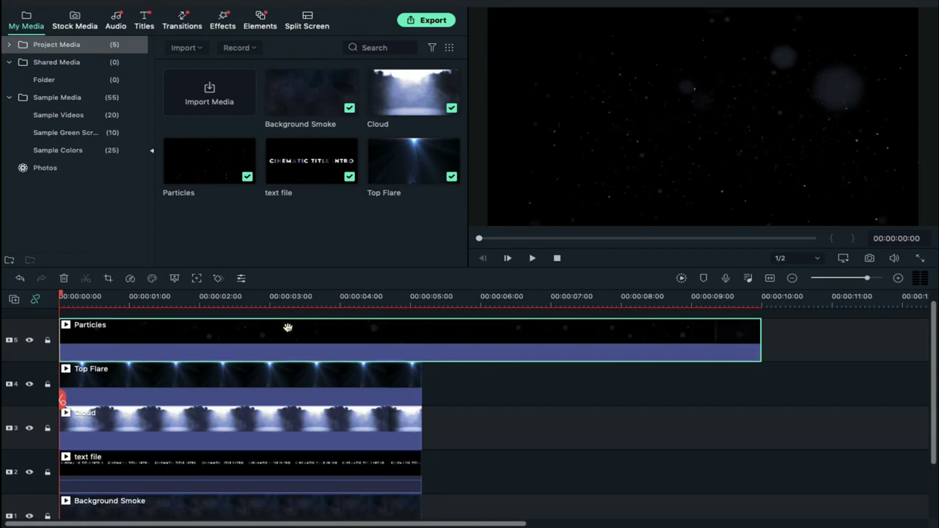
pyautogui.click(230, 208)
pyautogui.click(198, 286)
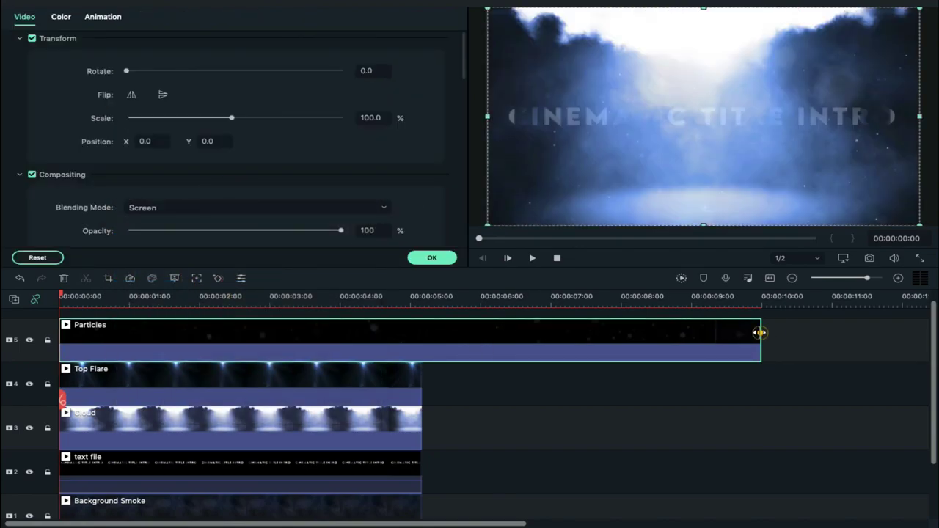
pyautogui.moveTo(760, 332); pyautogui.dragTo(421, 332)
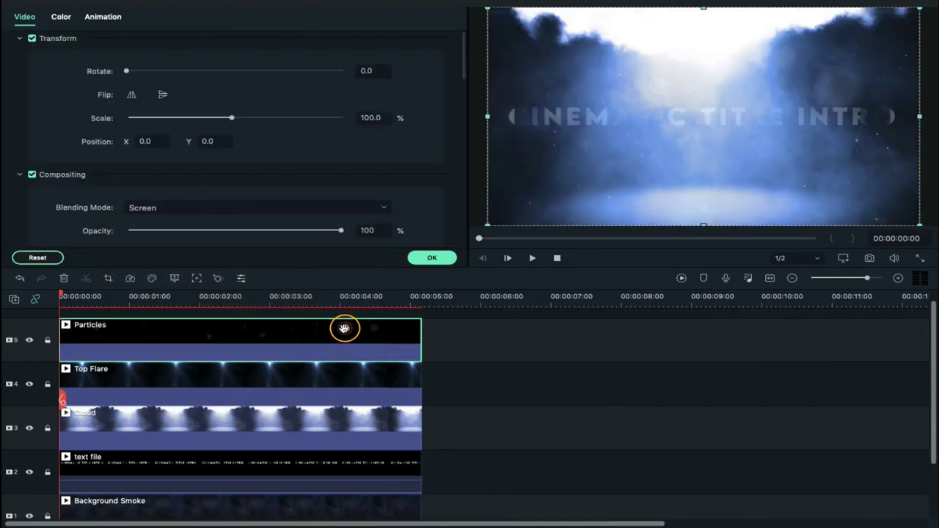
pyautogui.click(432, 303)
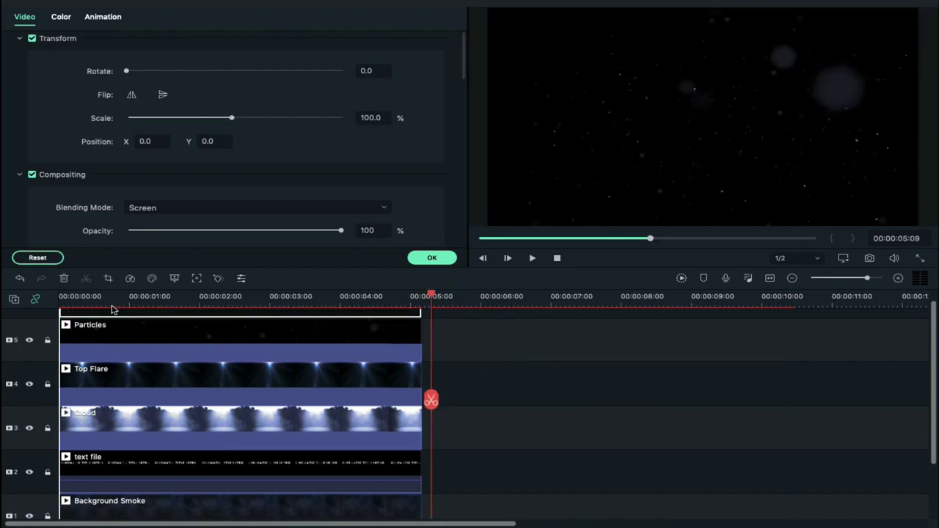
# Duplicate the Particles clip onto a new track 6 with copy and paste.
pyautogui.hotkey('ctrl', 'c')
pyautogui.hotkey('ctrl', 'v')
pyautogui.click(207, 296)
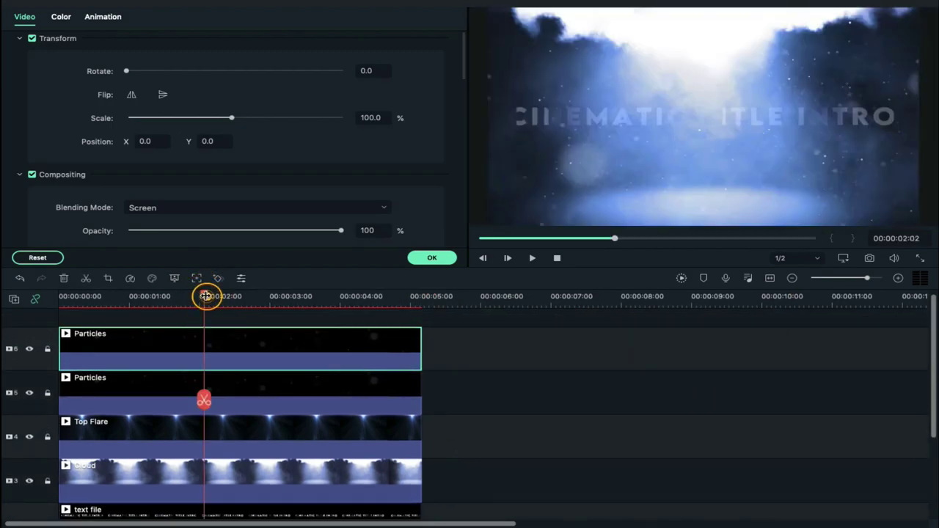
# Place the text file title on new top track 7 in Screen blend mode and toggle its visibility.
pyautogui.click(443, 256)
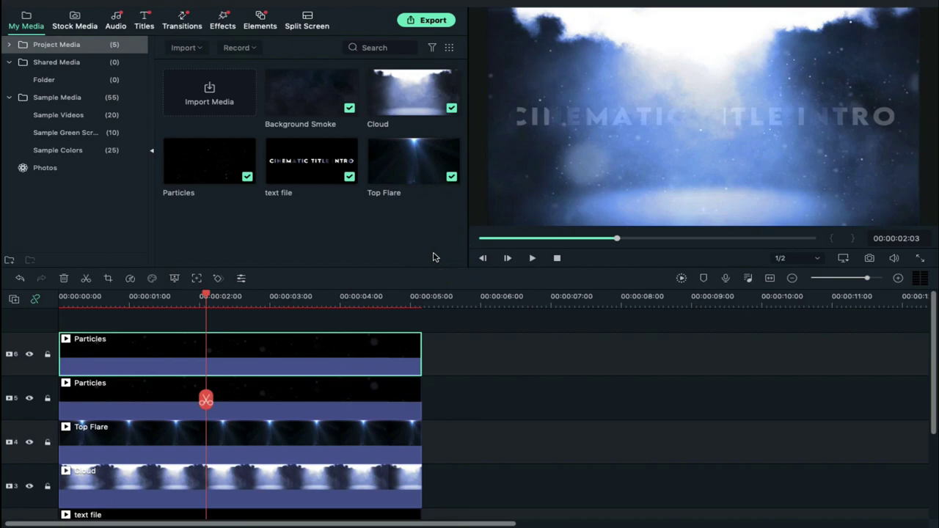
pyautogui.moveTo(307, 160); pyautogui.dragTo(182, 266)
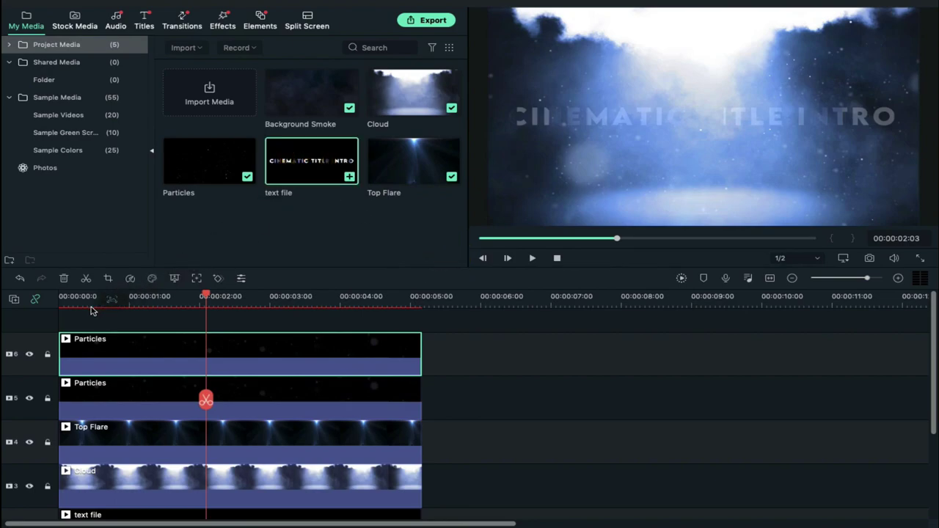
pyautogui.moveTo(92, 311); pyautogui.dragTo(65, 316)
pyautogui.doubleClick(247, 329)
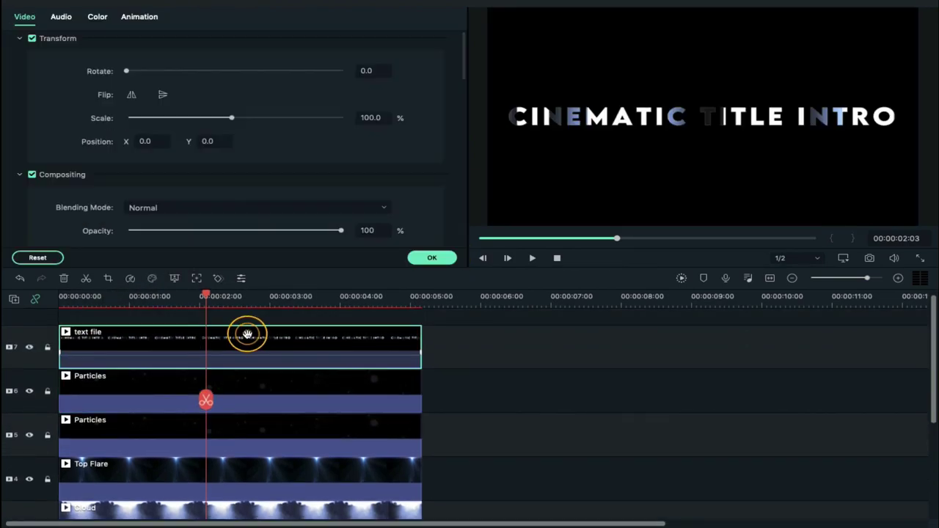
pyautogui.click(206, 208)
pyautogui.click(172, 286)
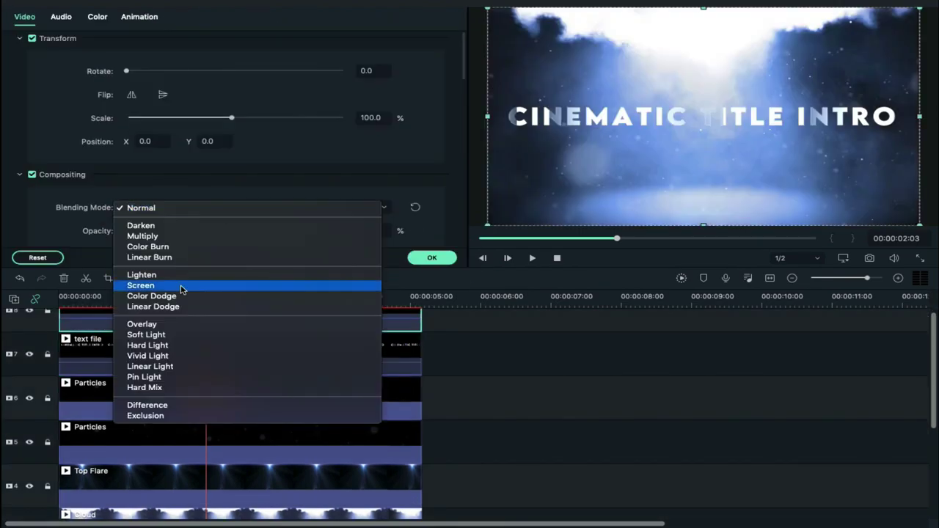
pyautogui.click(181, 287)
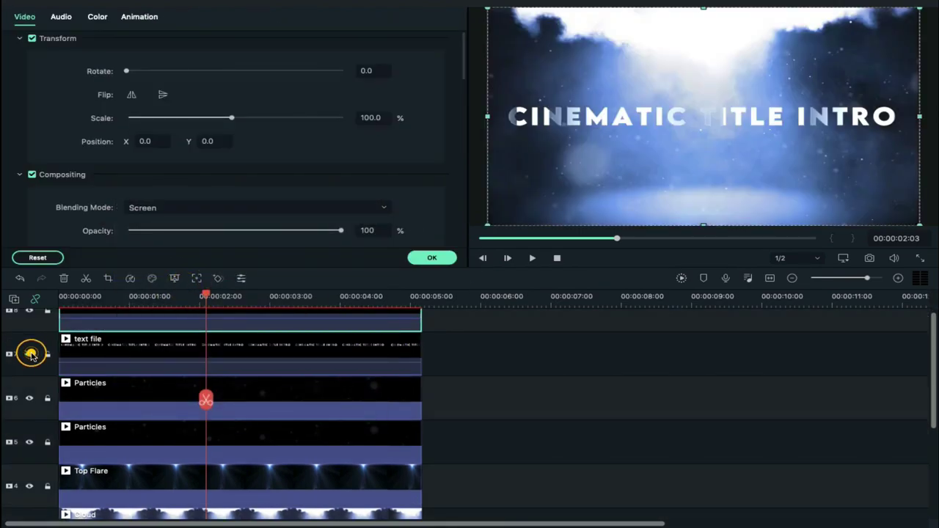
pyautogui.click(31, 355)
# At the timeline start, add a 0% opacity keyframe to the Background Smoke clip.
pyautogui.scroll(-4, 183, 323)
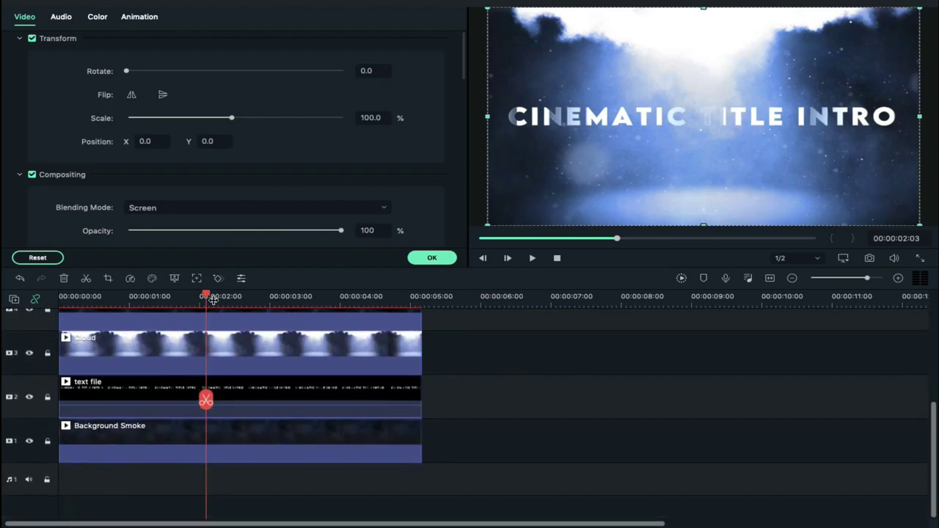
pyautogui.click(63, 297)
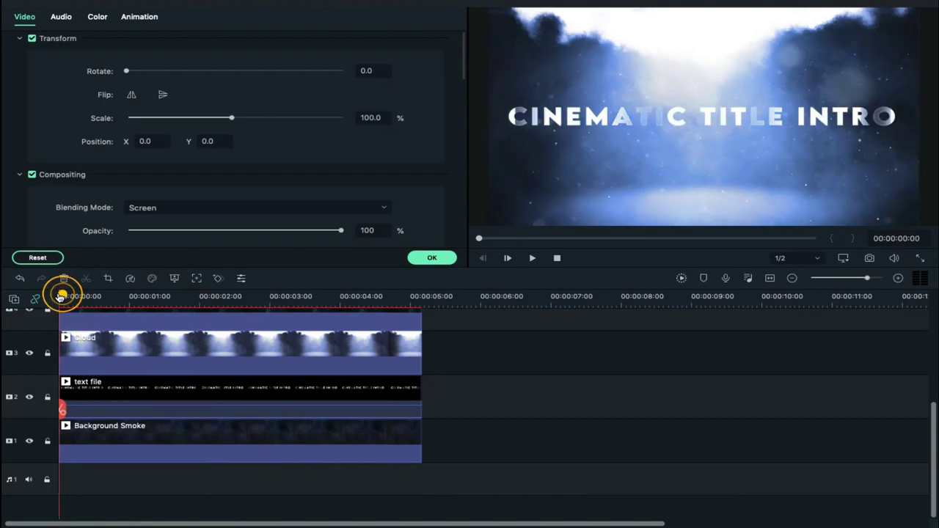
pyautogui.click(105, 430)
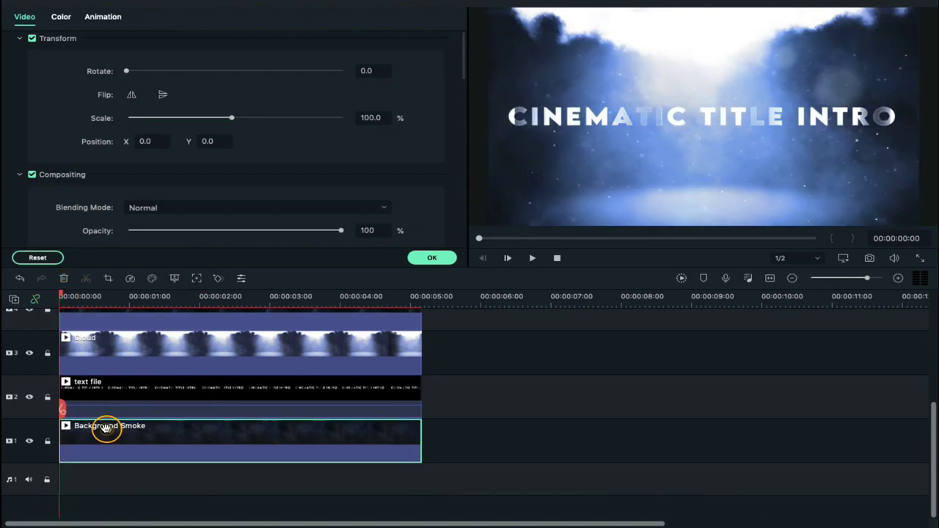
pyautogui.click(110, 18)
pyautogui.click(84, 41)
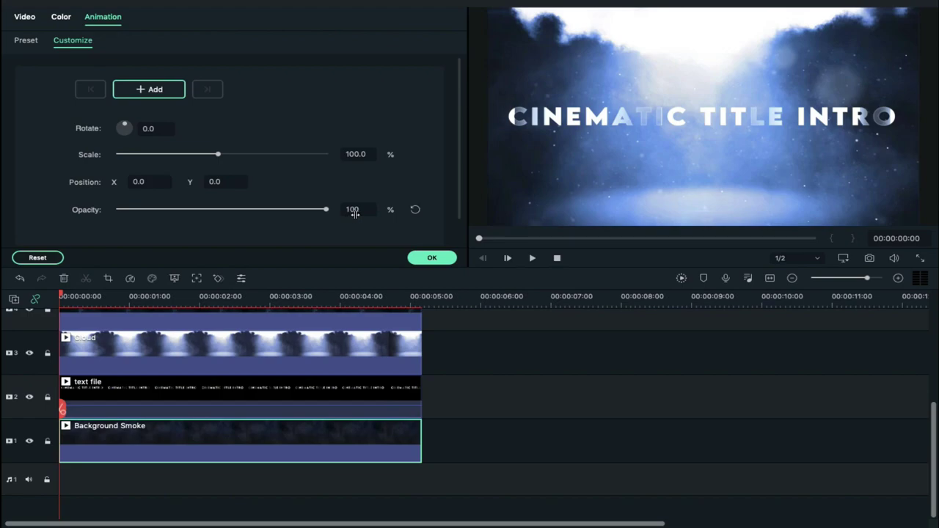
pyautogui.write('0')
pyautogui.press('Return')
# Add 0% opacity start keyframes to the Cloud, Particles and title clips.
pyautogui.click(293, 348)
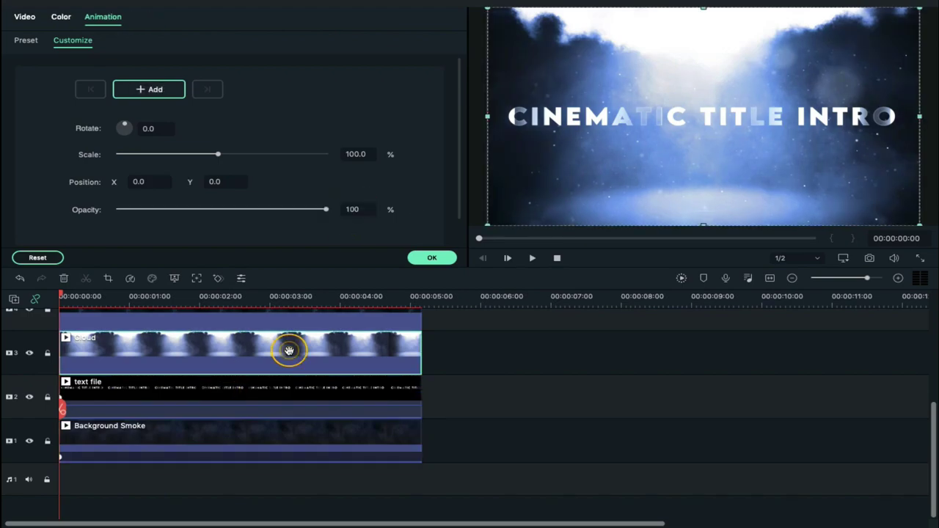
pyautogui.click(358, 209)
pyautogui.write('0')
pyautogui.press('Return')
pyautogui.scroll(3, 293, 403)
pyautogui.click(317, 324)
pyautogui.scroll(1, 294, 366)
pyautogui.click(220, 326)
pyautogui.click(360, 210)
pyautogui.write('0')
pyautogui.press('Return')
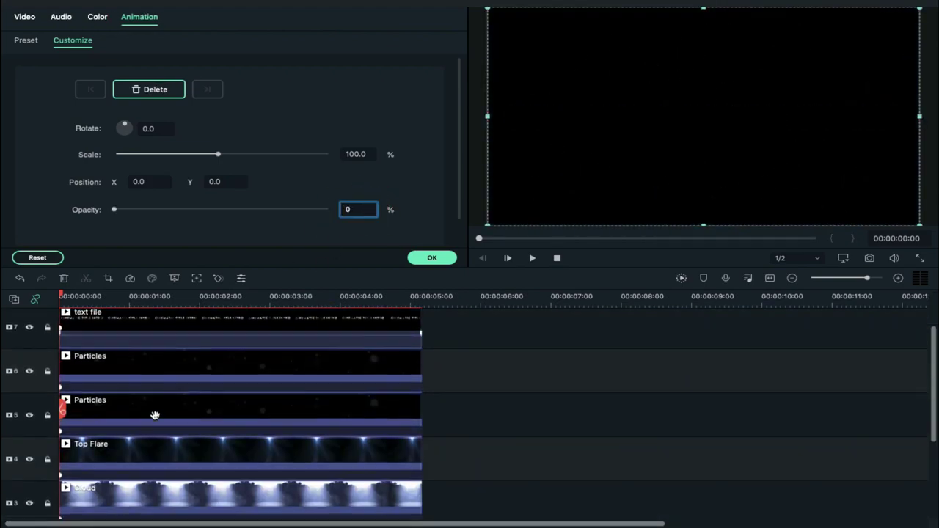
# Just past the start, keyframe the text clip and other clips at 100% opacity to finish the fade-in.
pyautogui.scroll(-1, 66, 323)
pyautogui.click(83, 296)
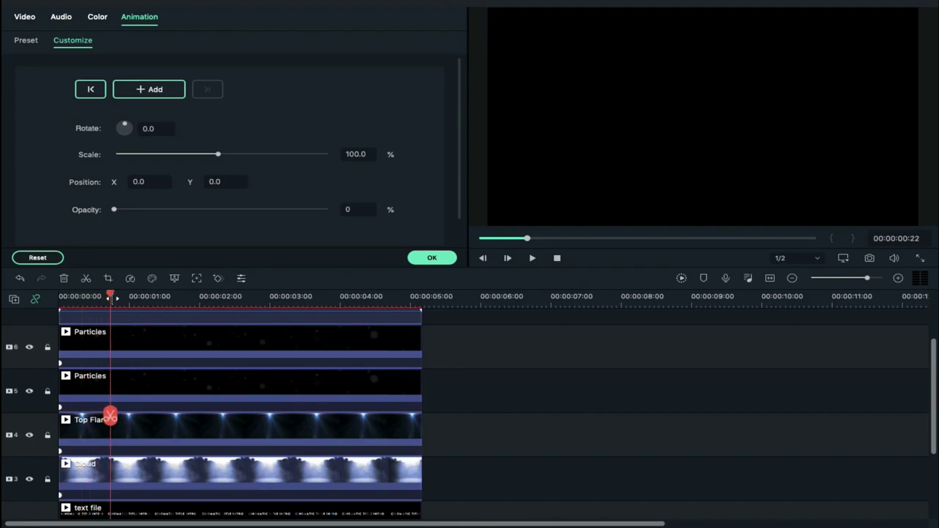
pyautogui.scroll(-2, 106, 416)
pyautogui.click(340, 398)
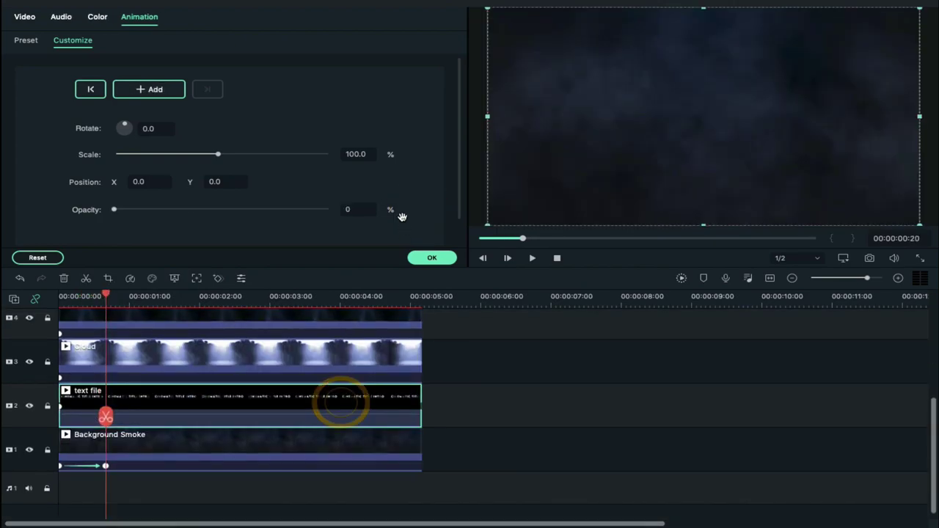
pyautogui.click(358, 209)
pyautogui.write('100')
pyautogui.press('Return')
pyautogui.scroll(2, 106, 417)
pyautogui.click(243, 345)
pyautogui.scroll(2, 293, 403)
pyautogui.click(325, 335)
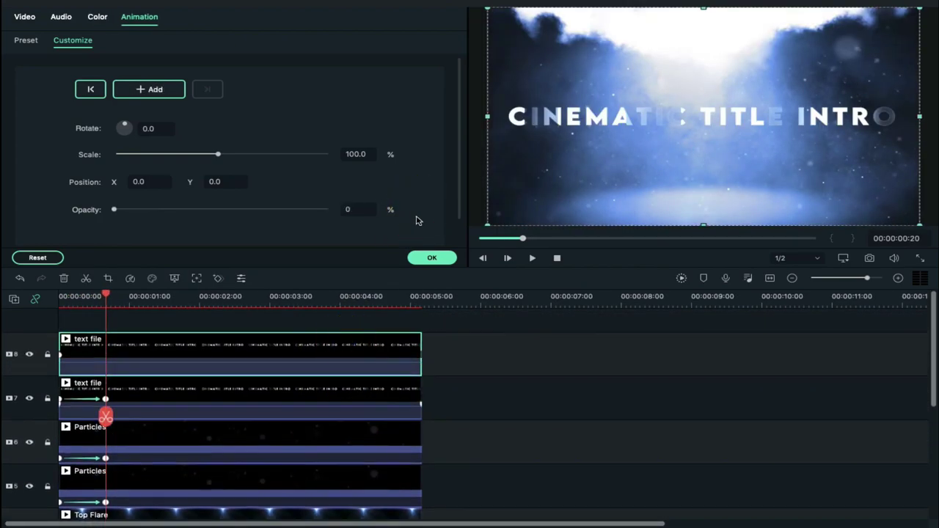
# Add opacity keyframes at 00:00:04:05 to the Background Smoke, Cloud and top clips.
pyautogui.scroll(-2, 294, 403)
pyautogui.click(361, 296)
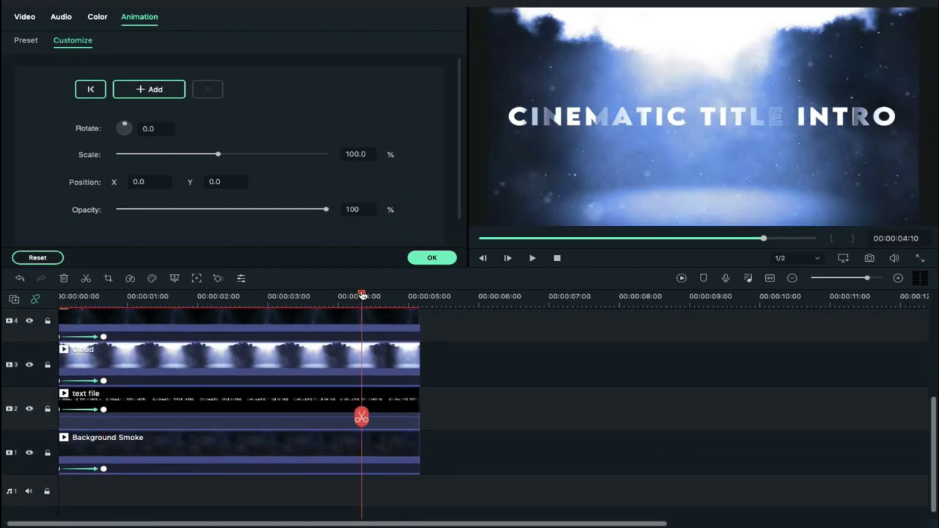
pyautogui.moveTo(362, 295); pyautogui.dragTo(349, 296)
pyautogui.click(220, 449)
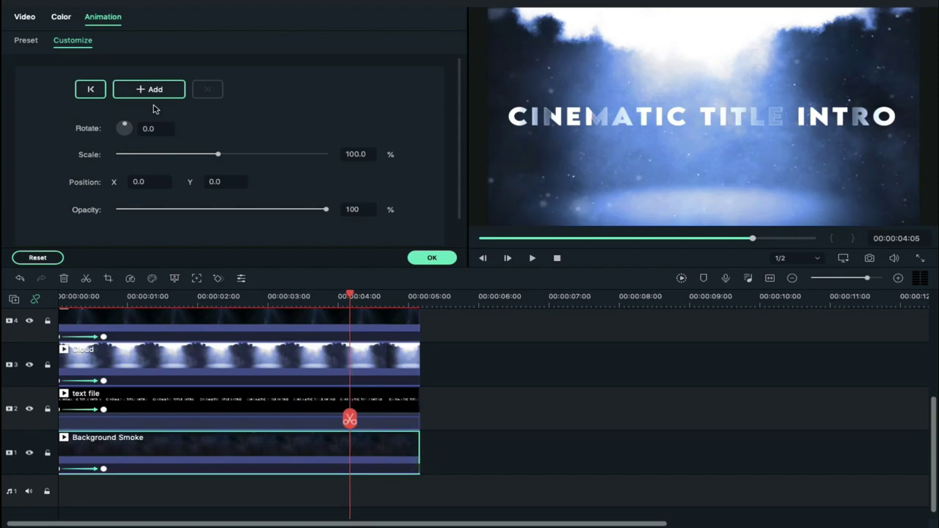
pyautogui.click(151, 88)
pyautogui.click(389, 359)
pyautogui.scroll(2, 396, 317)
pyautogui.click(394, 391)
pyautogui.click(168, 90)
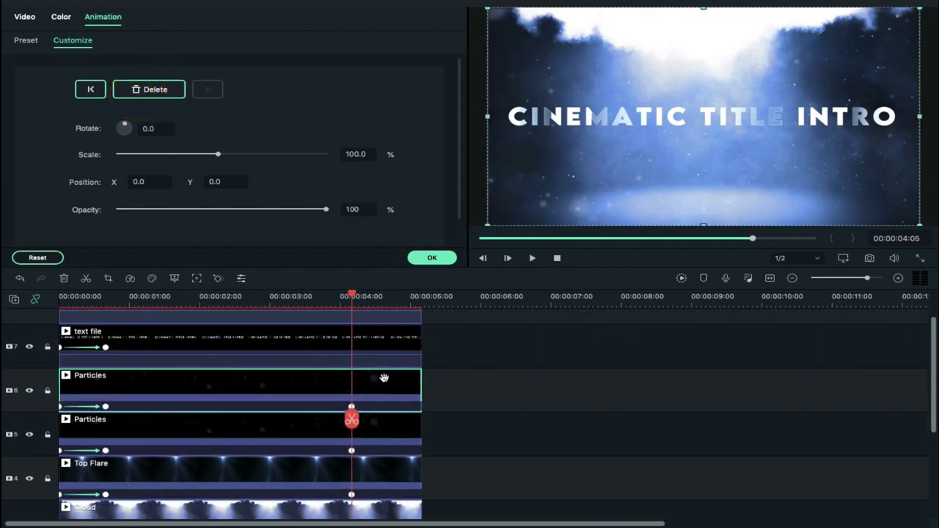
pyautogui.scroll(3, 411, 330)
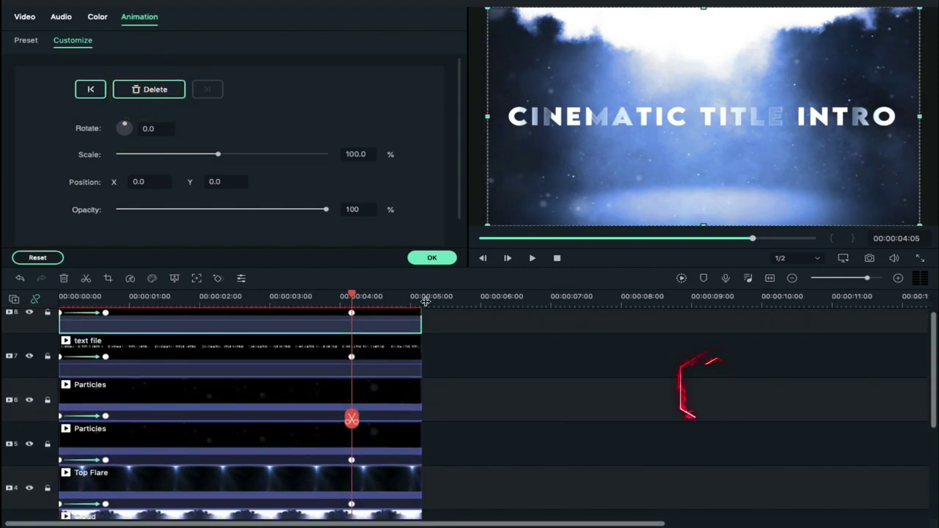
# Near 00:00:05:05, lower the end opacity keyframe value, entering 7.
pyautogui.click(422, 298)
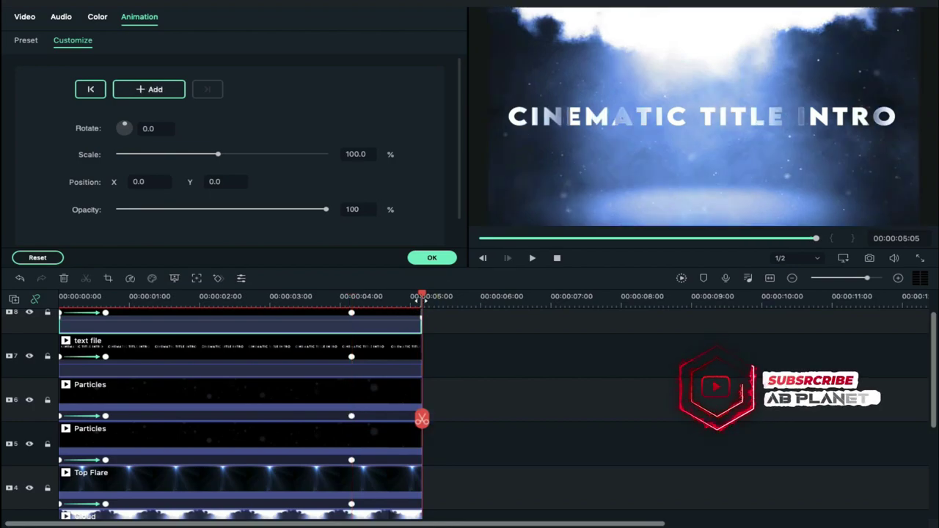
pyautogui.scroll(-3, 293, 411)
pyautogui.doubleClick(358, 209)
pyautogui.write('7')
pyautogui.scroll(4, 432, 468)
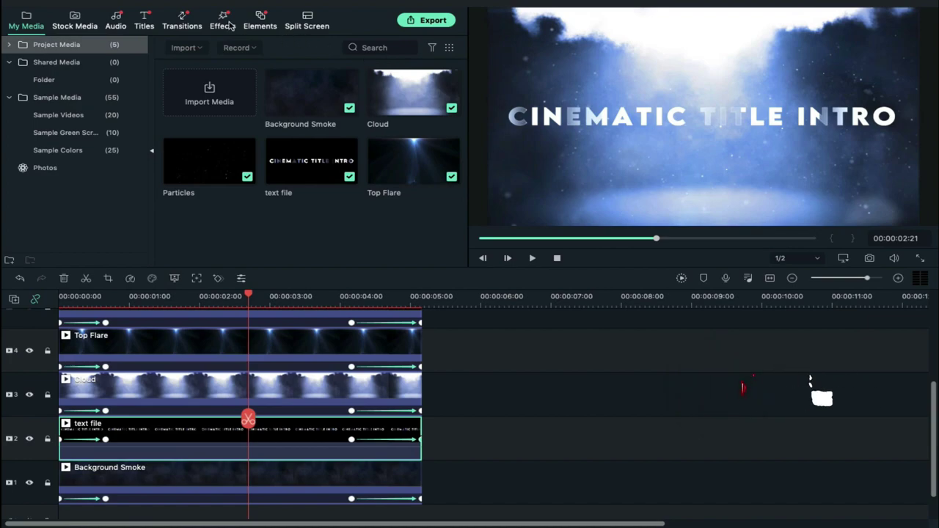
# Add the Fuzzy effect on a new track spanning the intro with Alpha 18.
pyautogui.click(229, 23)
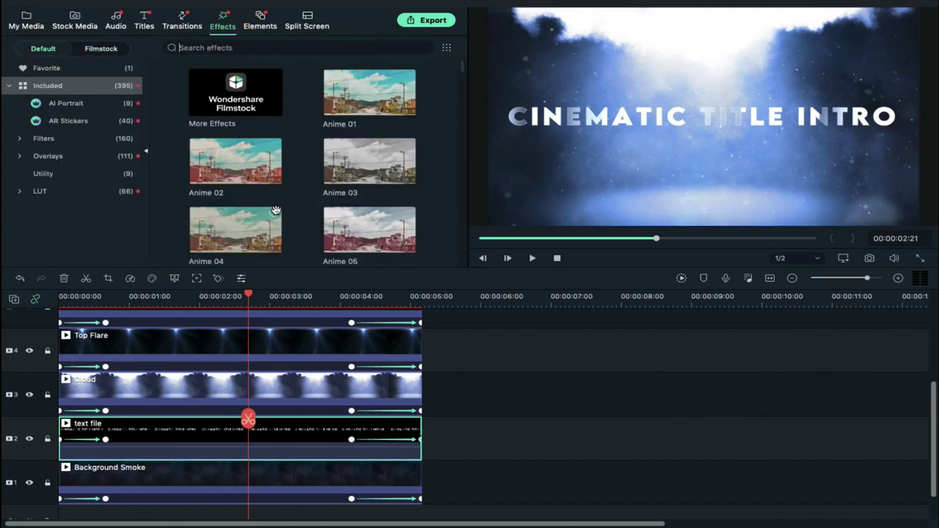
pyautogui.click(278, 48)
pyautogui.write('fuzzy')
pyautogui.moveTo(286, 127); pyautogui.dragTo(62, 318)
pyautogui.moveTo(409, 321); pyautogui.dragTo(422, 321)
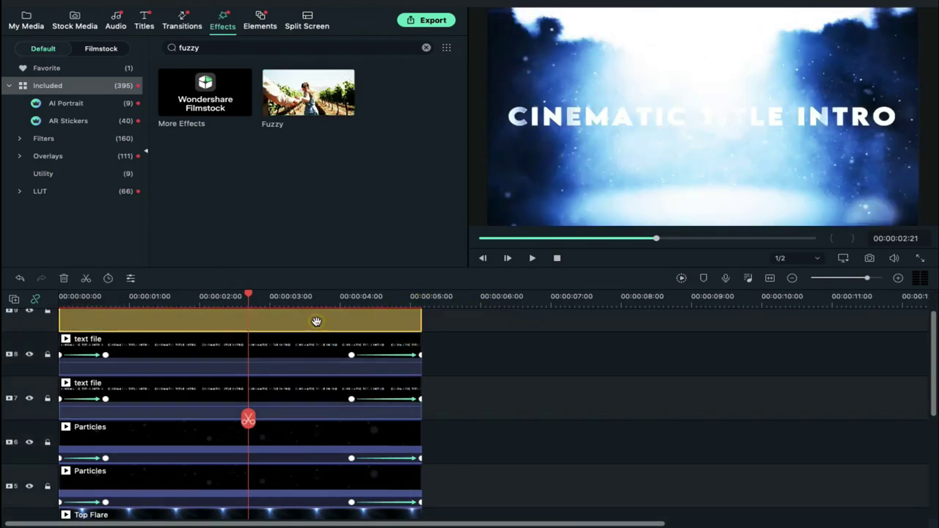
pyautogui.doubleClick(315, 321)
pyautogui.moveTo(336, 87); pyautogui.dragTo(135, 87)
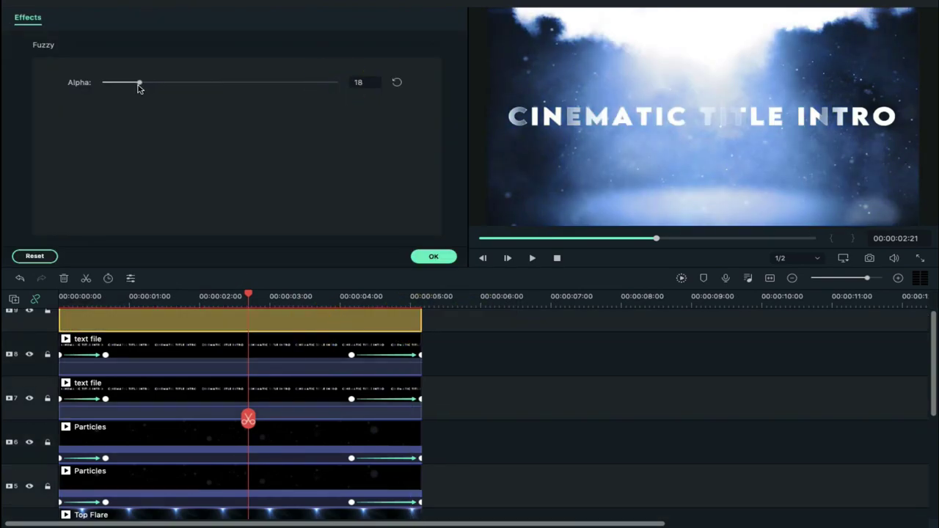
pyautogui.click(434, 257)
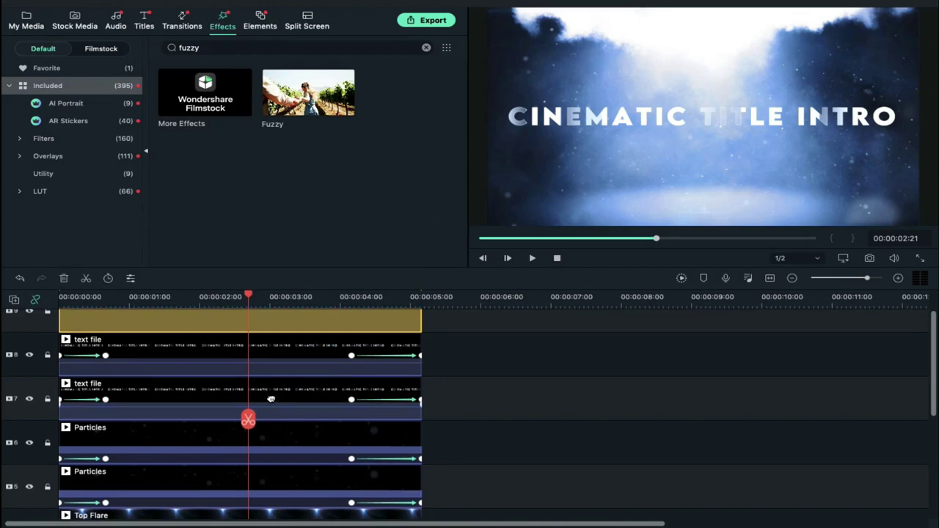
# Add Luma Sharp on a new top track with Intensity 15.
pyautogui.click(207, 46)
pyautogui.write('sharp')
pyautogui.press('Return')
pyautogui.moveTo(410, 96); pyautogui.dragTo(63, 320)
pyautogui.doubleClick(407, 318)
pyautogui.moveTo(212, 100); pyautogui.dragTo(132, 104)
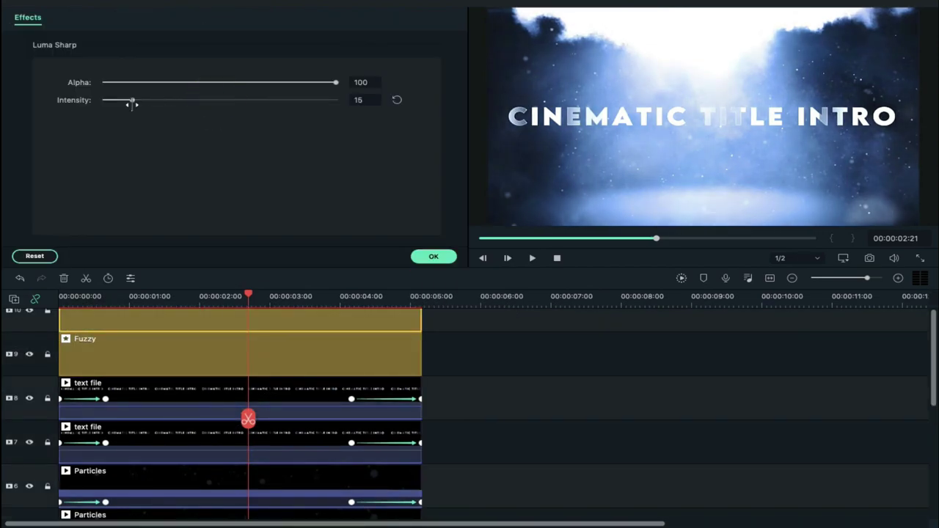
pyautogui.click(434, 257)
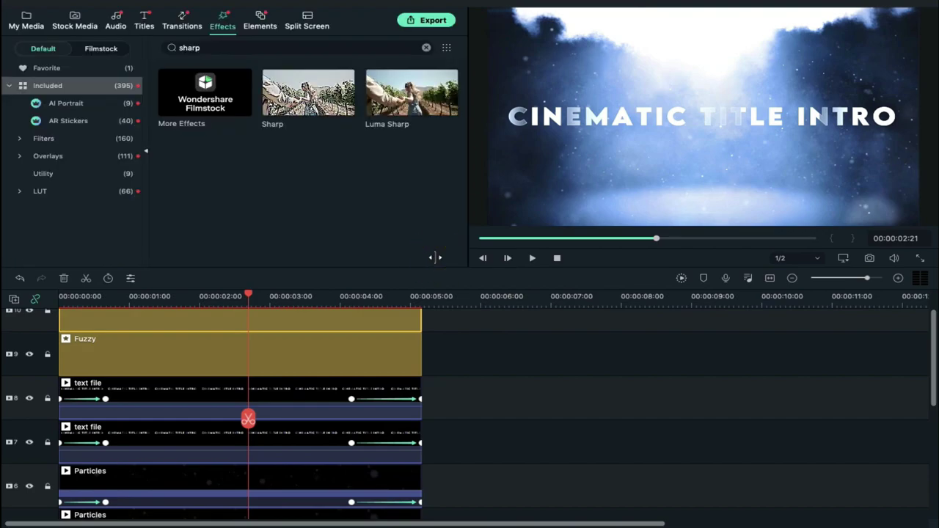
# Search effects for '21' and place the Cinema 21:9 letterbox on a new top track.
pyautogui.write('21')
pyautogui.press('Return')
pyautogui.moveTo(308, 92); pyautogui.dragTo(399, 320)
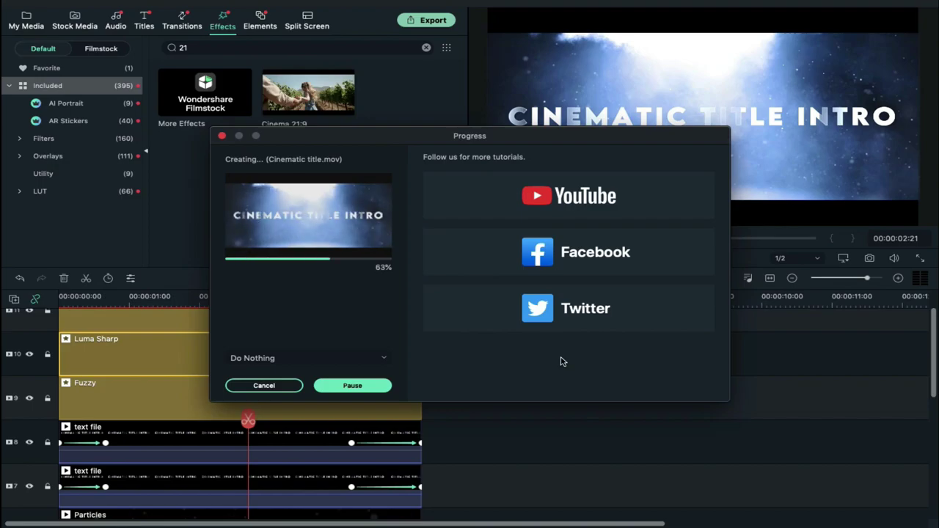